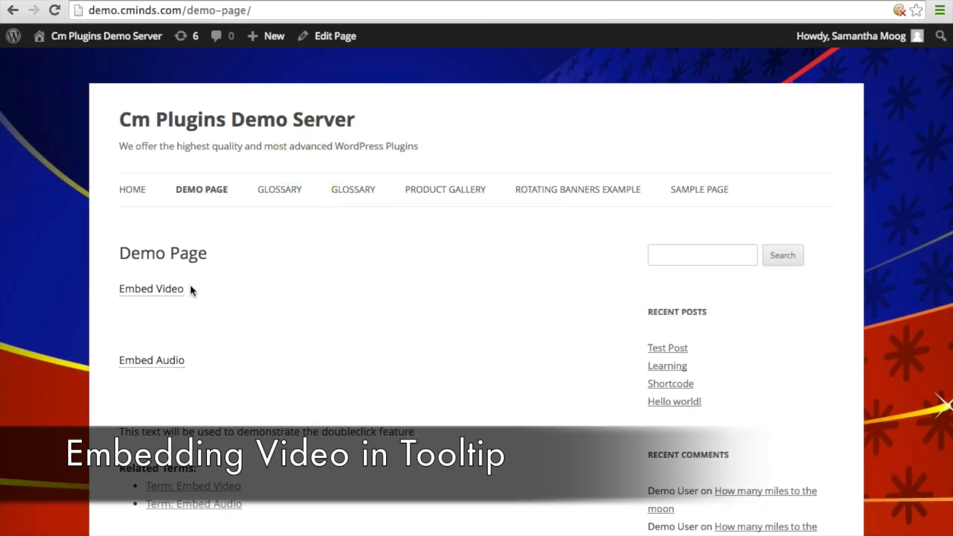
# Show the Embed Video tooltip on the Demo Page and play its embedded video
pyautogui.moveTo(178, 294)
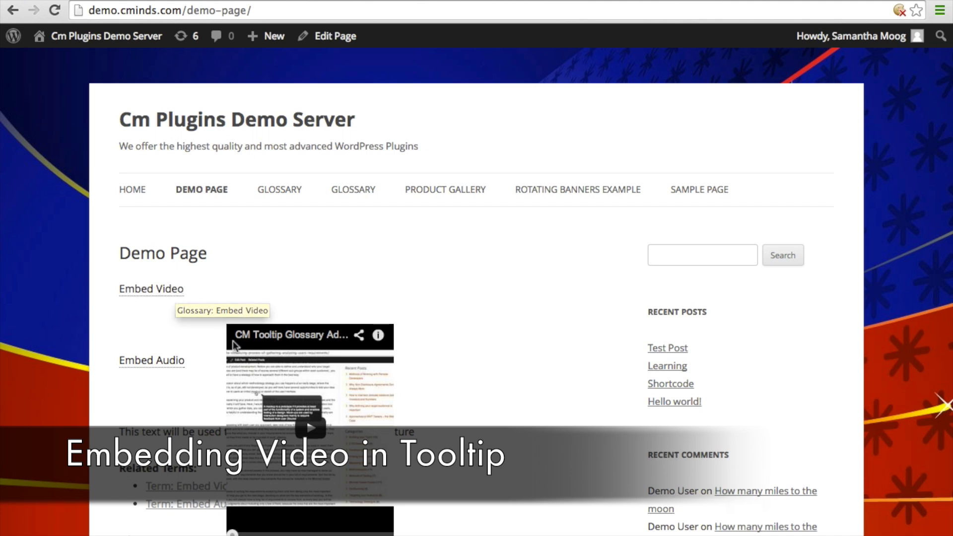
pyautogui.scroll(-3, 281, 437)
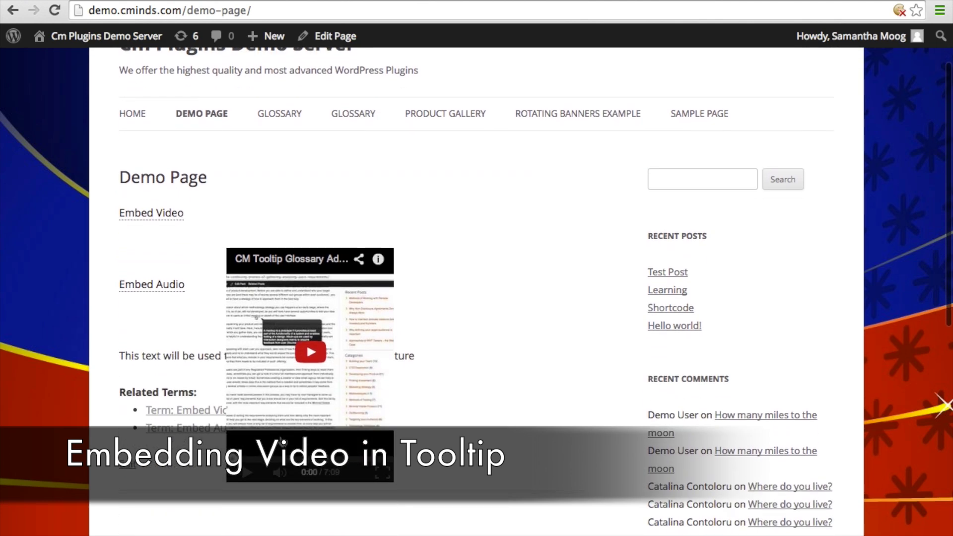
pyautogui.click(312, 357)
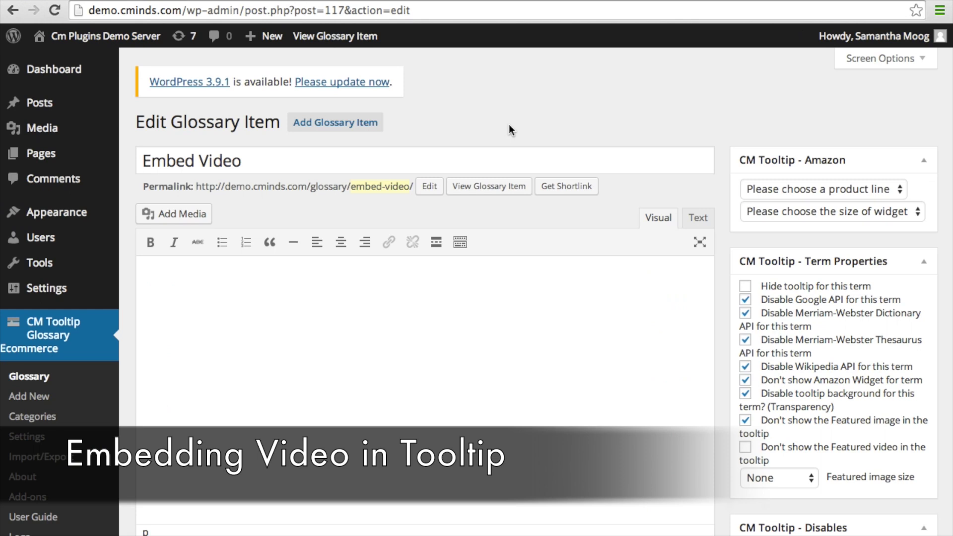
# Check the Embed Video title, then review its CM Tooltip - Term Properties settings
pyautogui.scroll(-2, 509, 125)
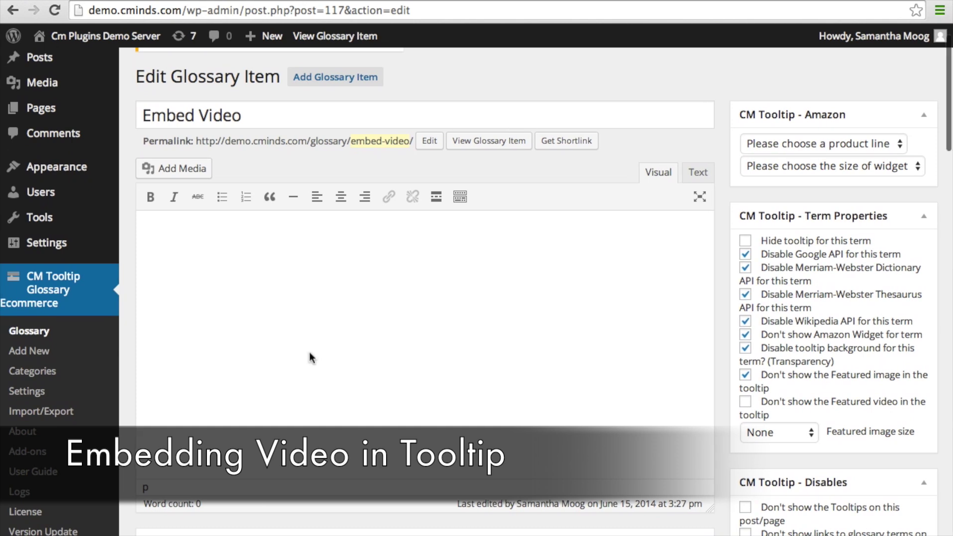
pyautogui.scroll(2, 310, 358)
pyautogui.click(287, 169)
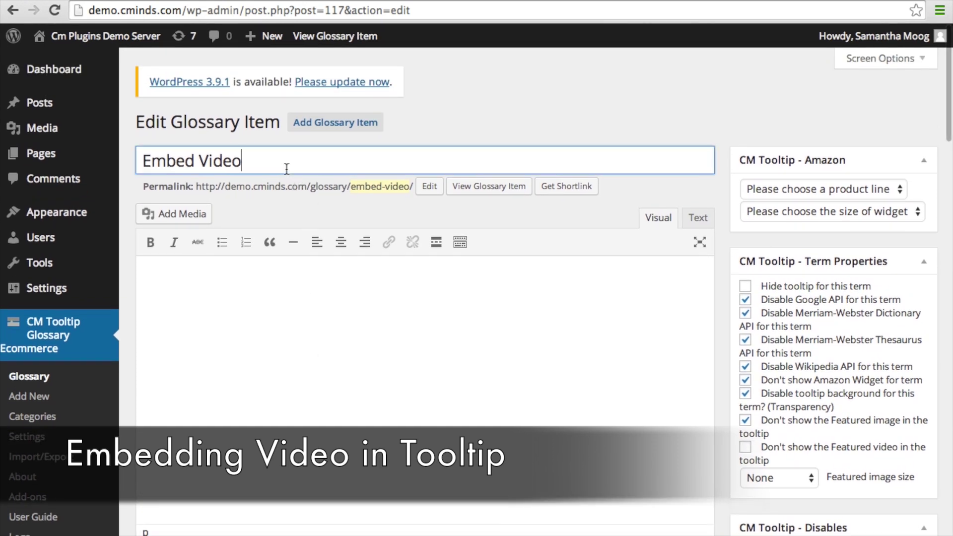
pyautogui.moveTo(286, 169); pyautogui.dragTo(124, 163)
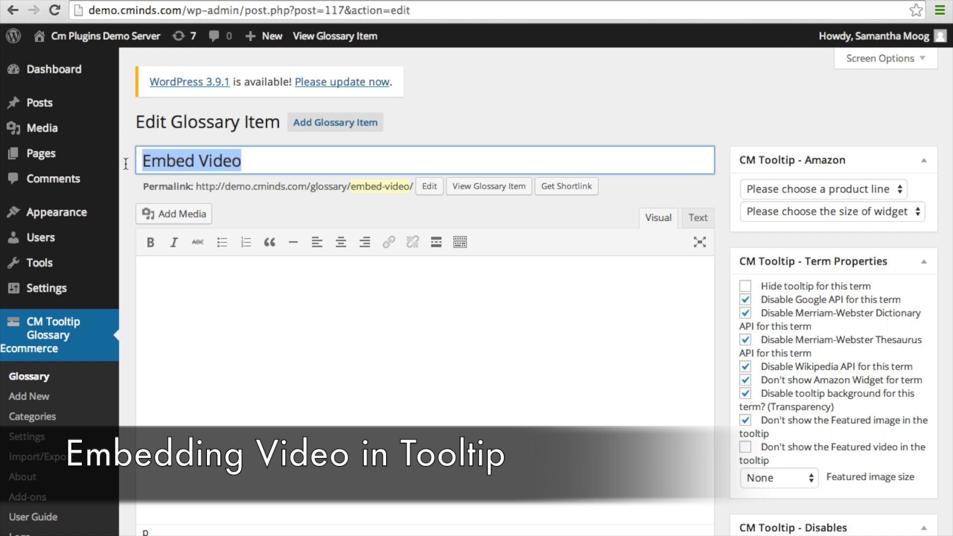
pyautogui.click(252, 160)
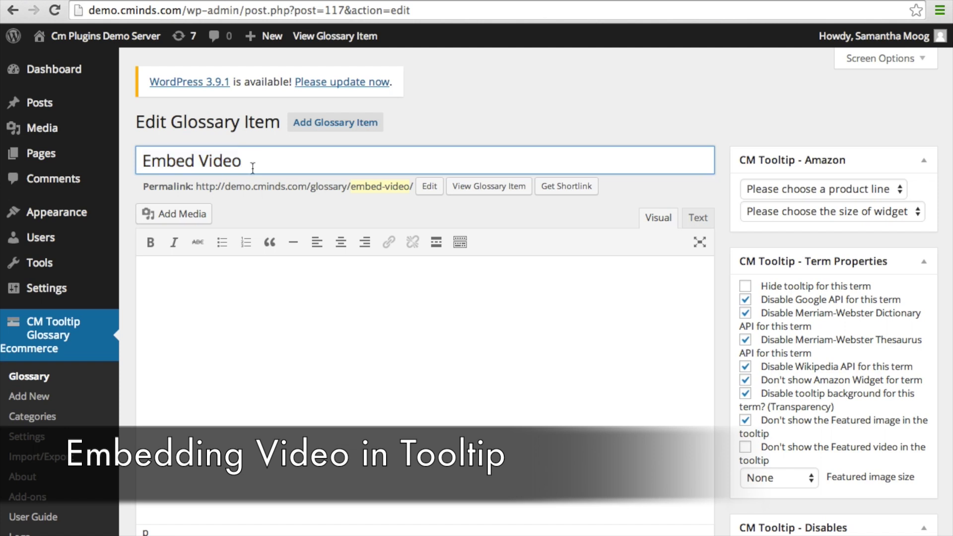
pyautogui.scroll(-4, 680, 437)
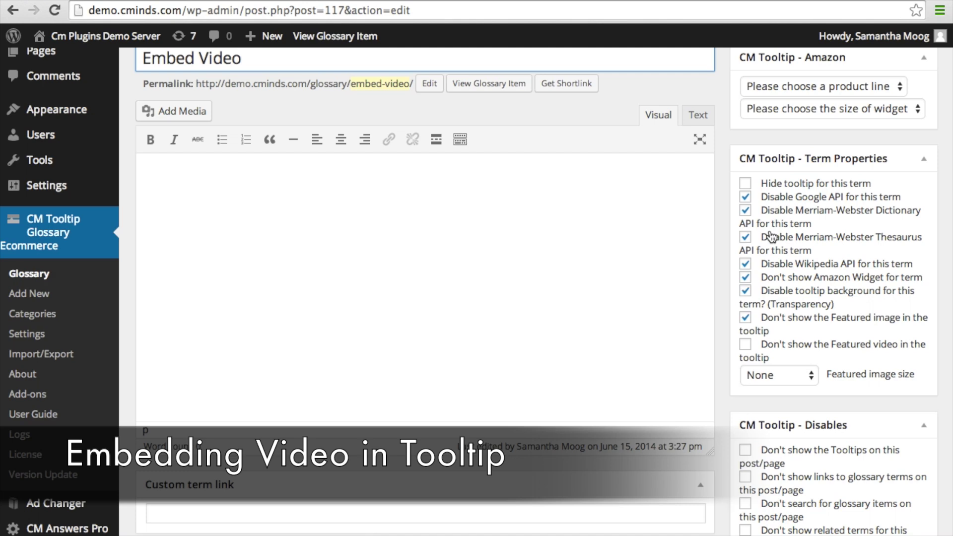
# Select the YouTube iframe embed code in the Featured Video box
pyautogui.scroll(-15, 725, 367)
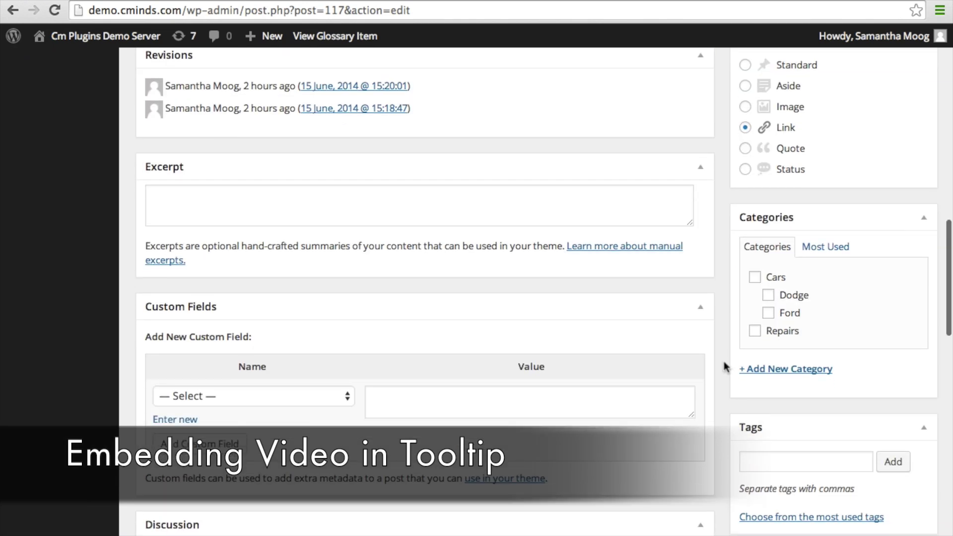
pyautogui.scroll(-10, 725, 367)
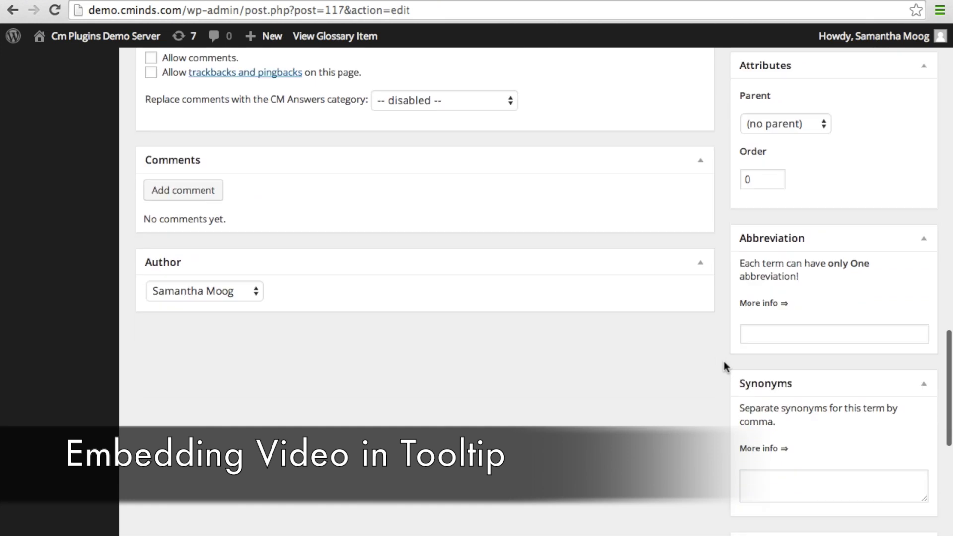
pyautogui.scroll(-6, 725, 368)
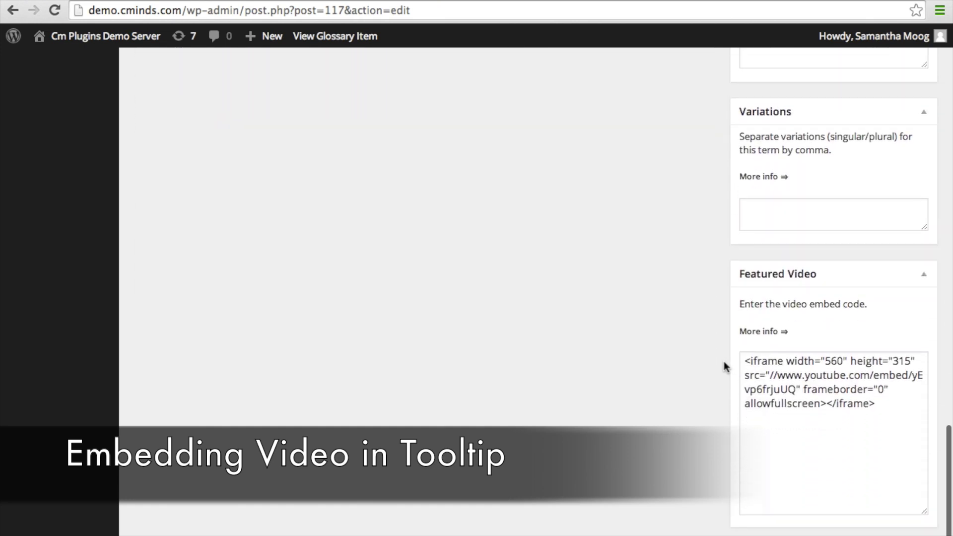
pyautogui.click(909, 371)
pyautogui.moveTo(875, 348); pyautogui.dragTo(726, 306)
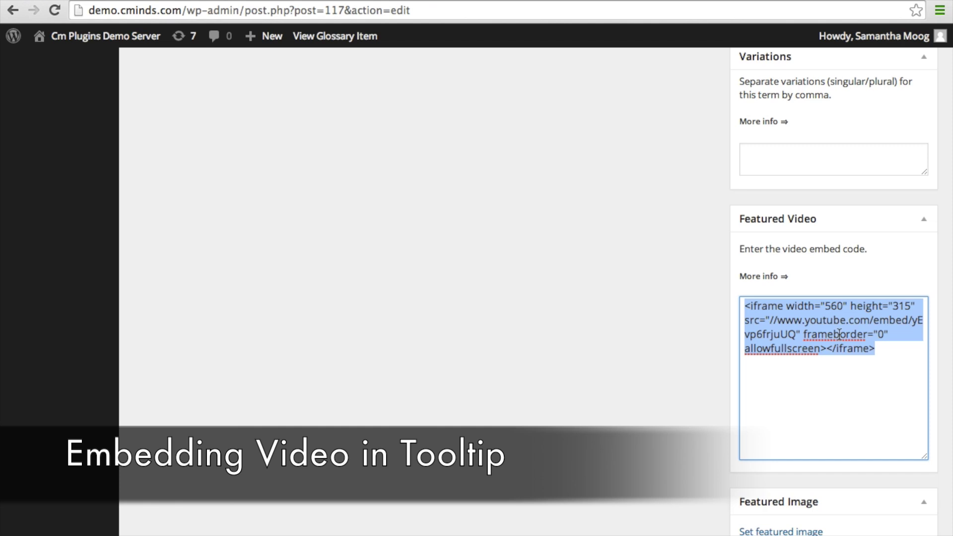
pyautogui.click(858, 327)
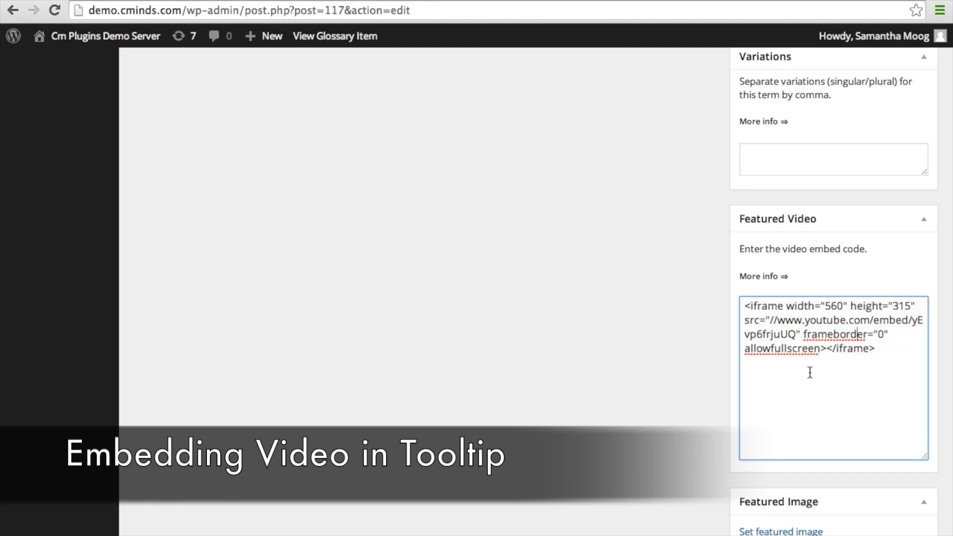
# Return to the Demo Page and show the Embed Video tooltip's YouTube player
pyautogui.scroll(8, 809, 373)
pyautogui.scroll(12, 809, 373)
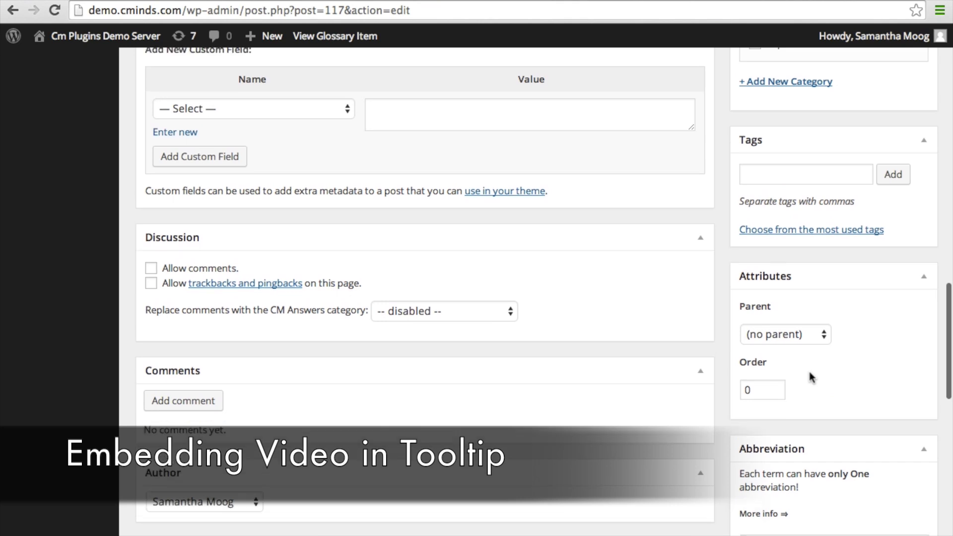
pyautogui.scroll(7, 810, 373)
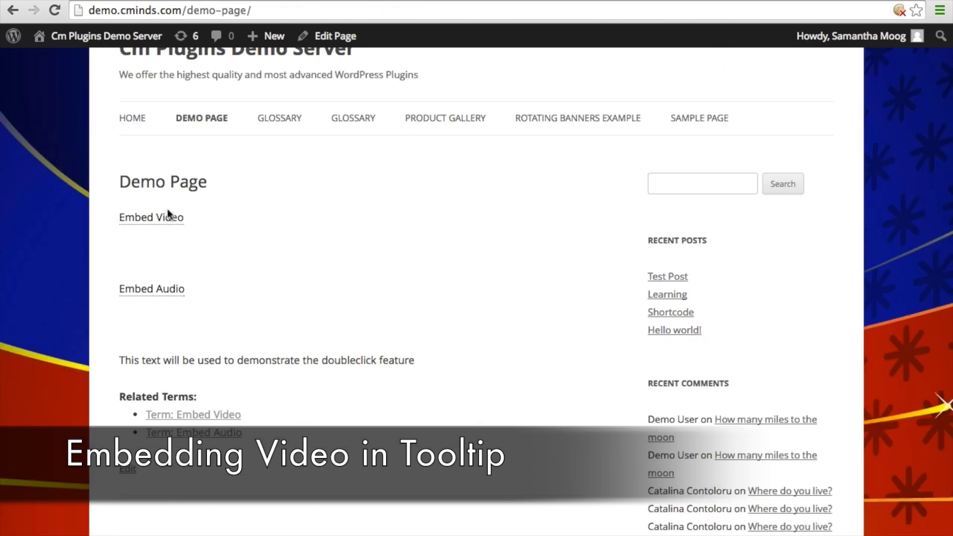
pyautogui.moveTo(170, 217)
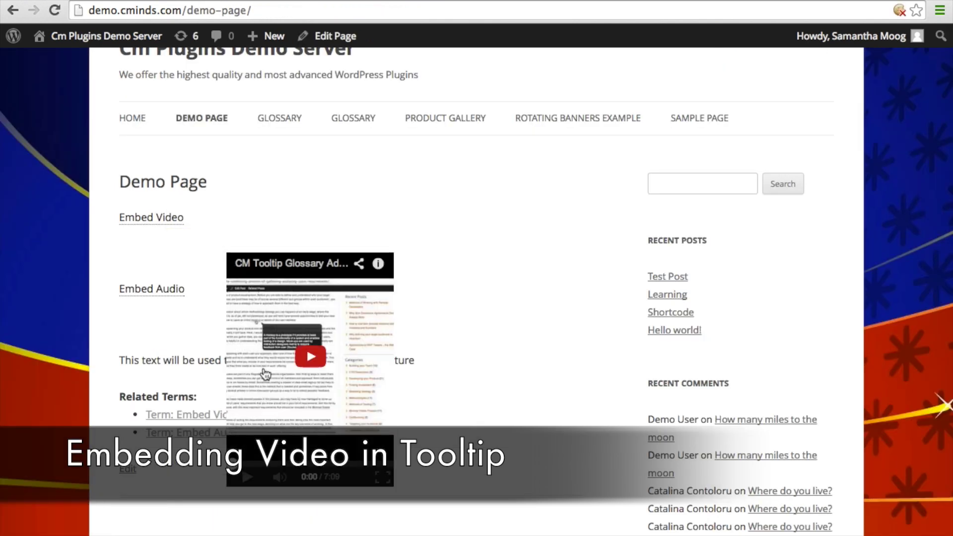
# Play the YouTube video in its tooltip, then play the Embed Audio tooltip's clip
pyautogui.click(311, 362)
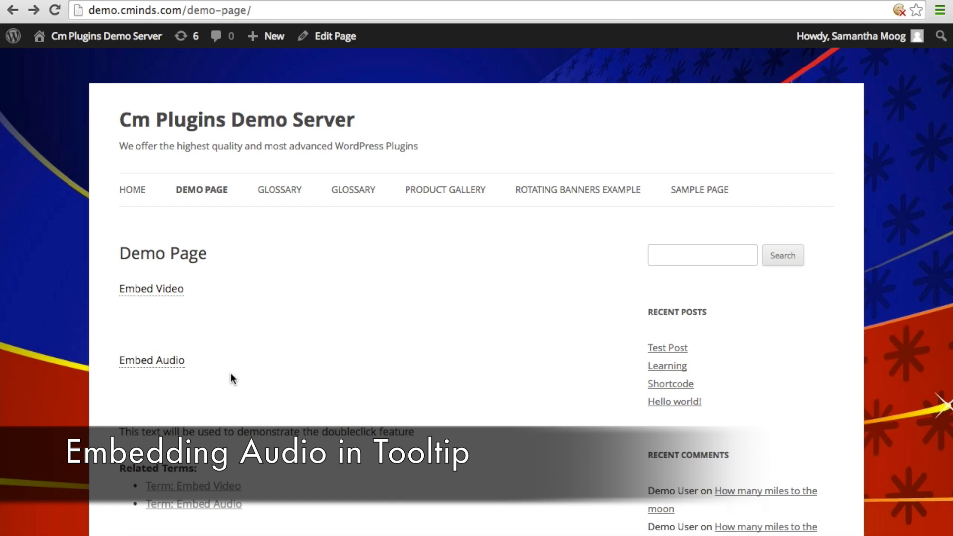
pyautogui.moveTo(181, 366)
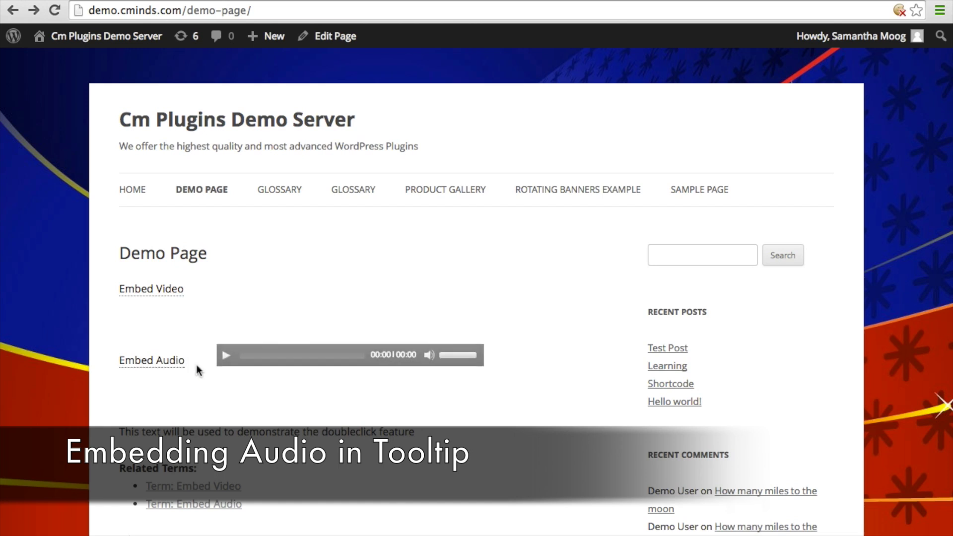
pyautogui.click(228, 356)
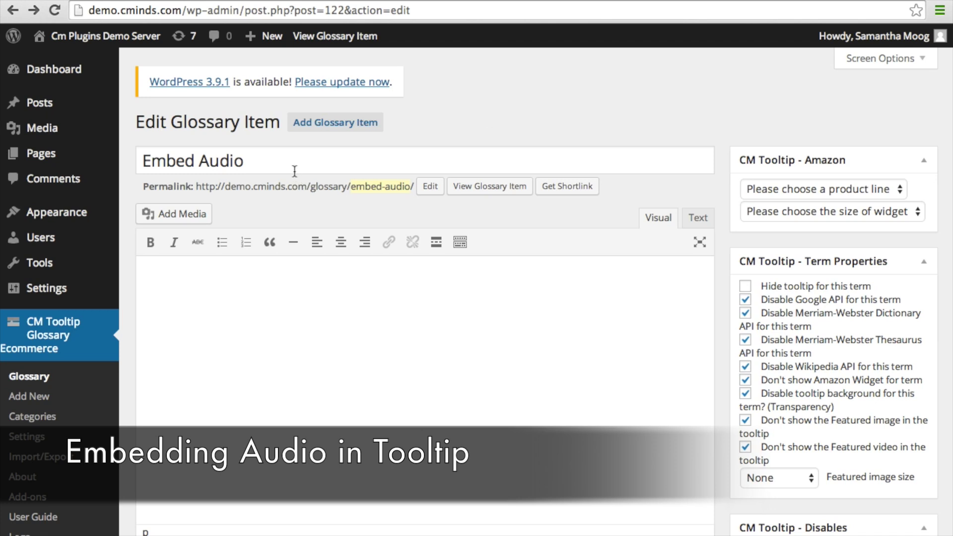
# Select the Embed Audio title and place the caret in its empty description
pyautogui.click(271, 162)
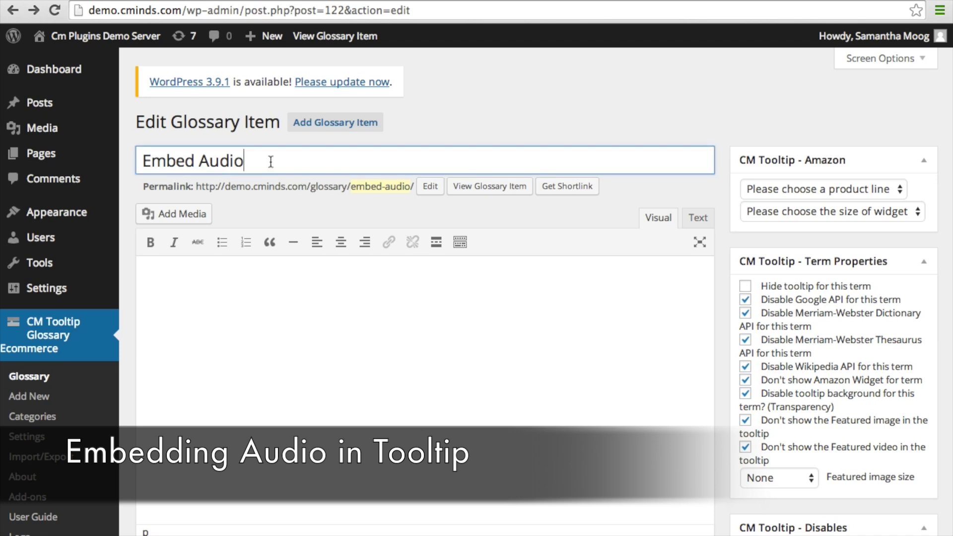
pyautogui.moveTo(270, 162); pyautogui.dragTo(137, 164)
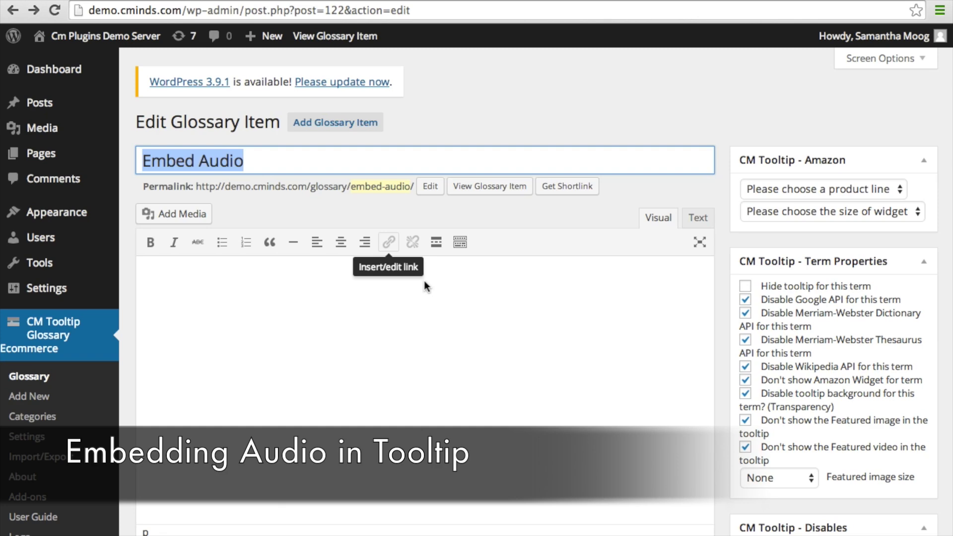
pyautogui.click(400, 302)
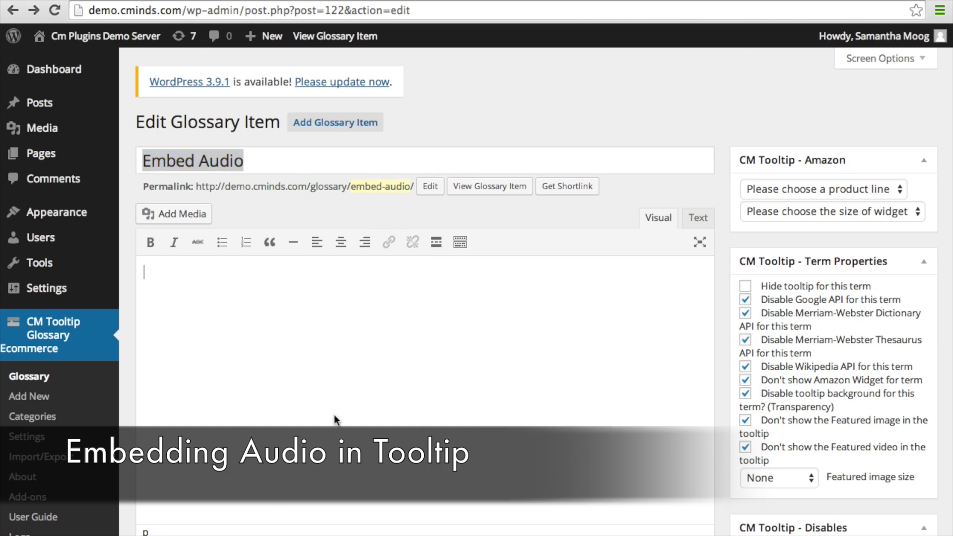
# Inspect the Audio URI field pointing to 09-Cerf-volant.m4a in the CM Tooltip - Audio box
pyautogui.scroll(-4, 335, 415)
pyautogui.scroll(-6, 354, 428)
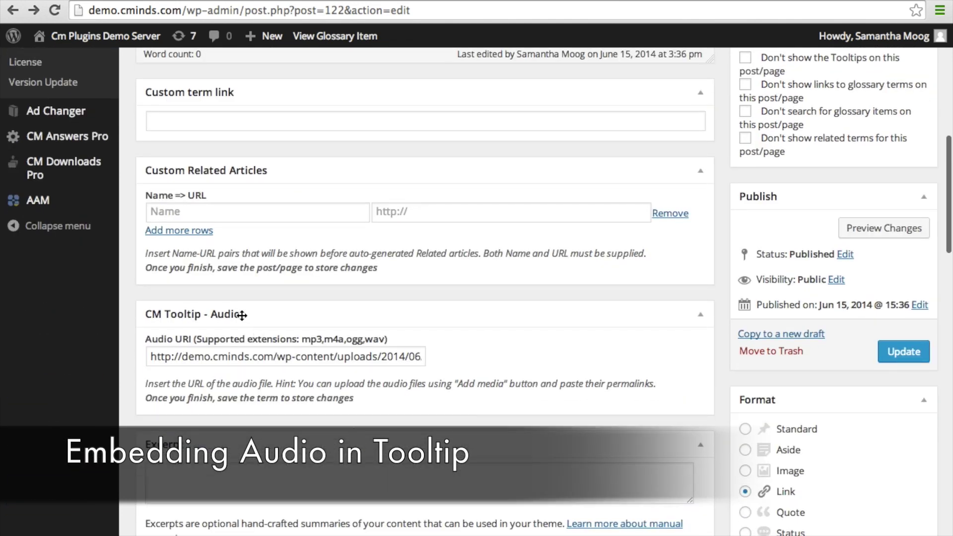
pyautogui.tripleClick(234, 360)
pyautogui.click(234, 360)
pyautogui.doubleClick(234, 358)
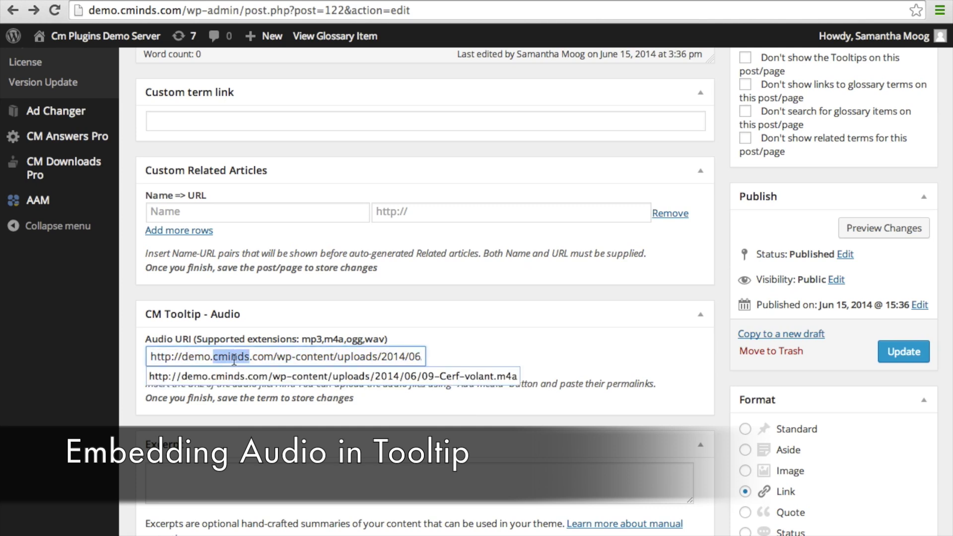
pyautogui.click(234, 359)
pyautogui.click(393, 400)
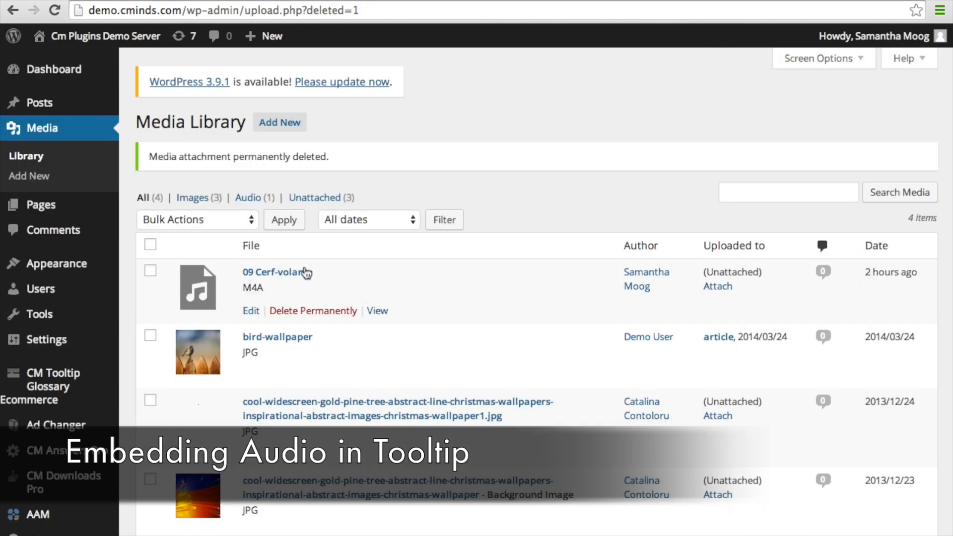
# Open the 09 Cerf-volant audio's Edit Media page and select its full File URL
pyautogui.click(277, 276)
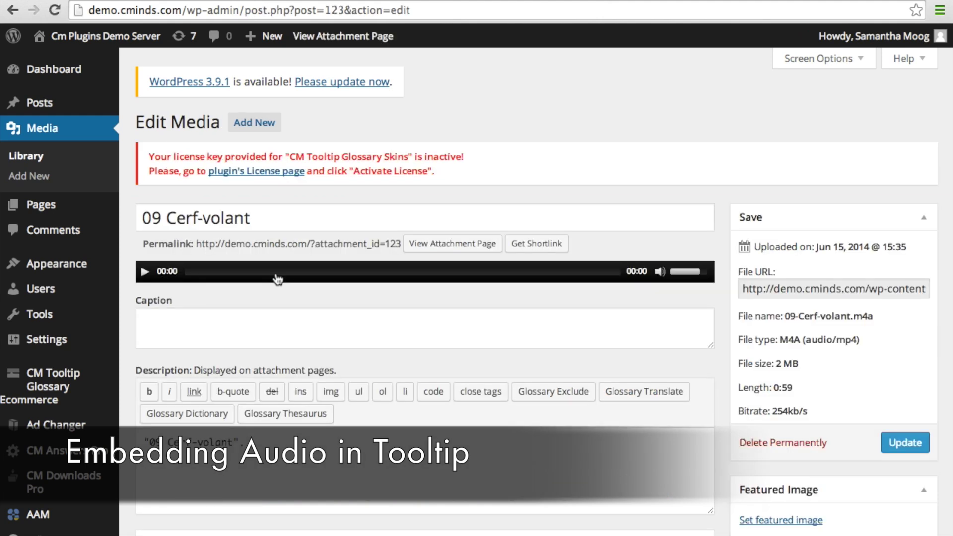
pyautogui.tripleClick(833, 287)
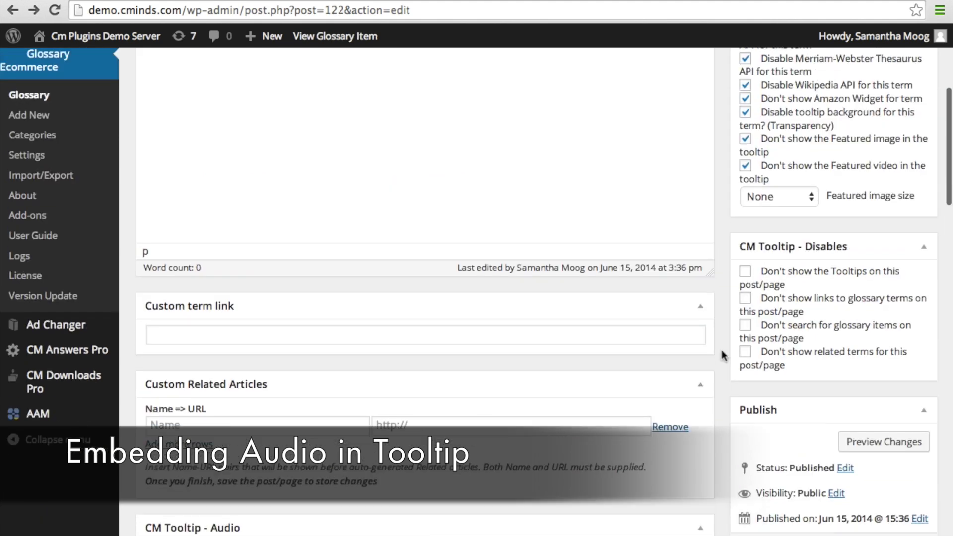
pyautogui.scroll(5, 722, 356)
pyautogui.scroll(1, 723, 355)
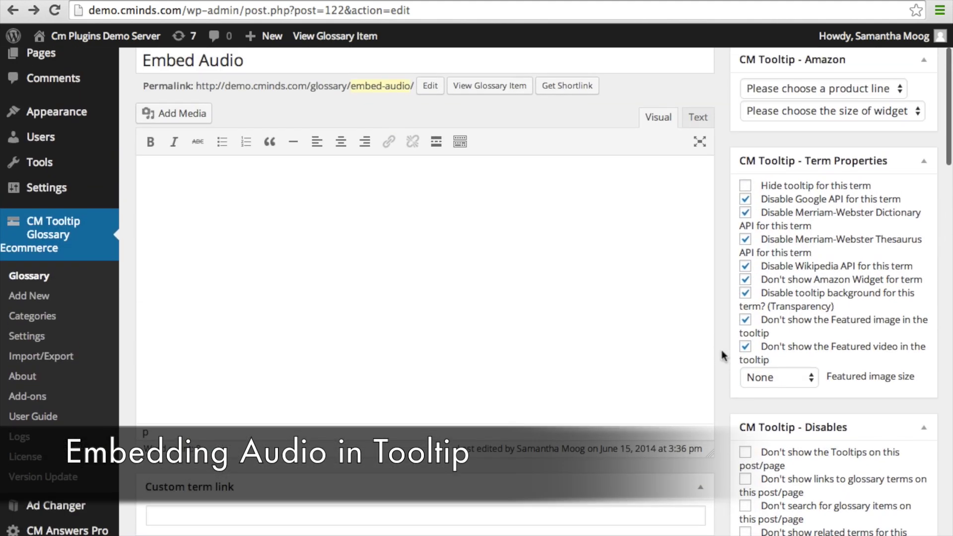
# Go back to the Demo Page listing the Embed Video and Embed Audio terms
pyautogui.scroll(1, 723, 356)
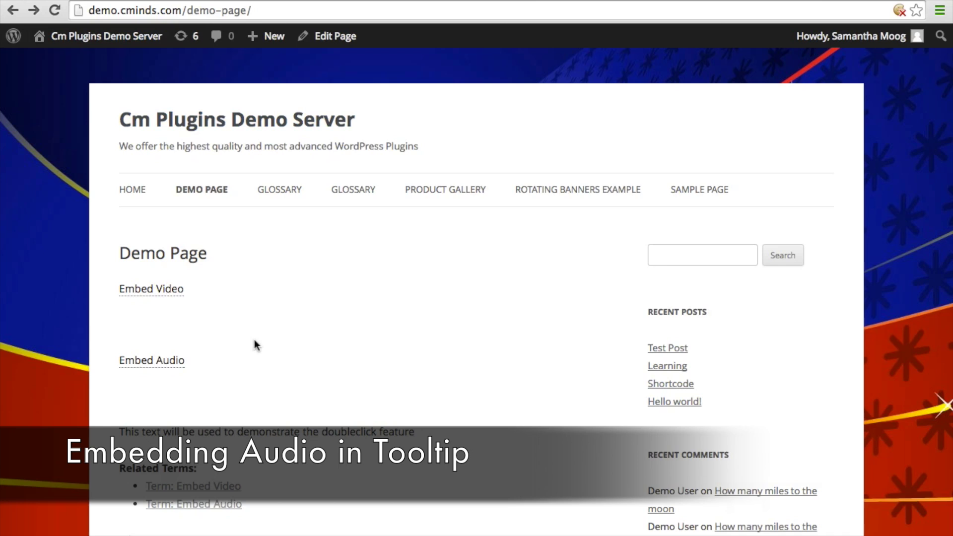
# Open the Embed Audio term's own page and play its audio clip
pyautogui.moveTo(177, 364)
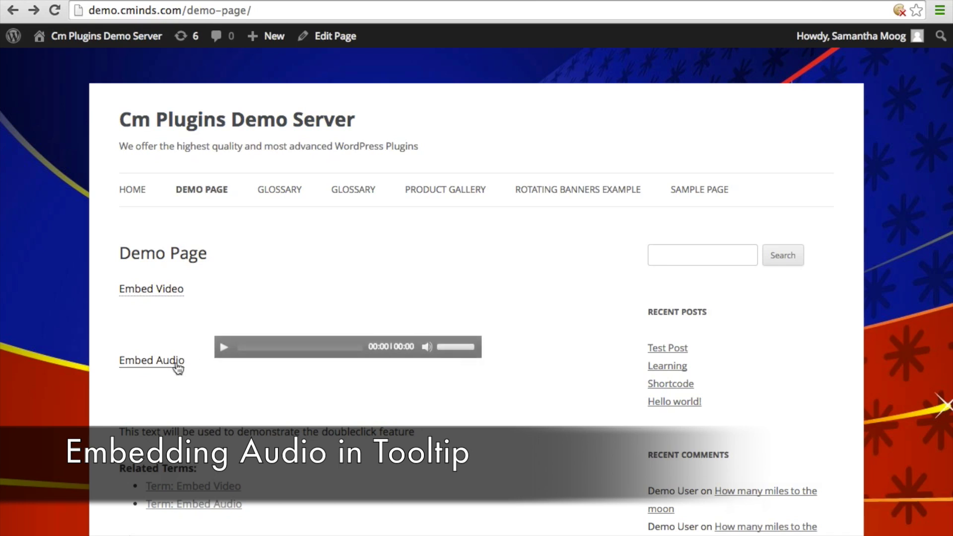
pyautogui.click(178, 367)
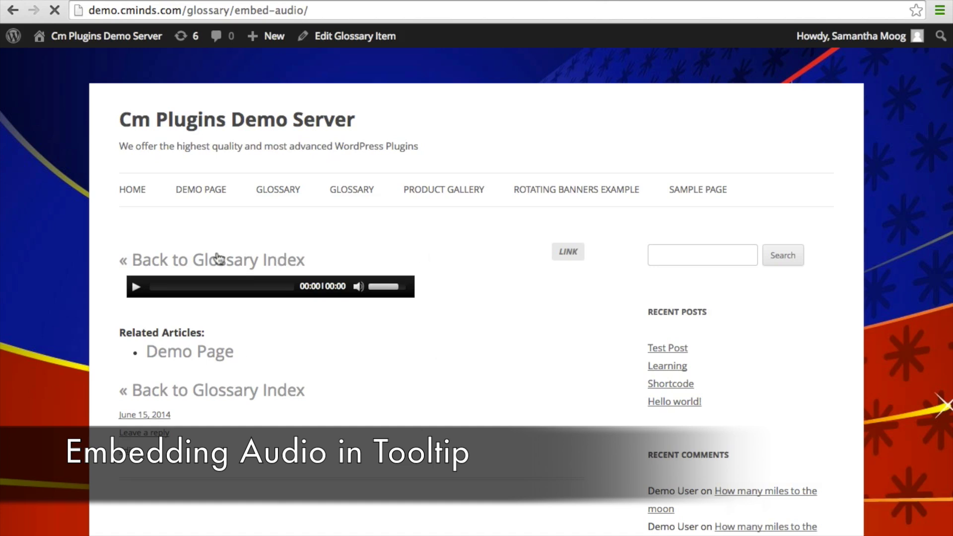
pyautogui.click(137, 288)
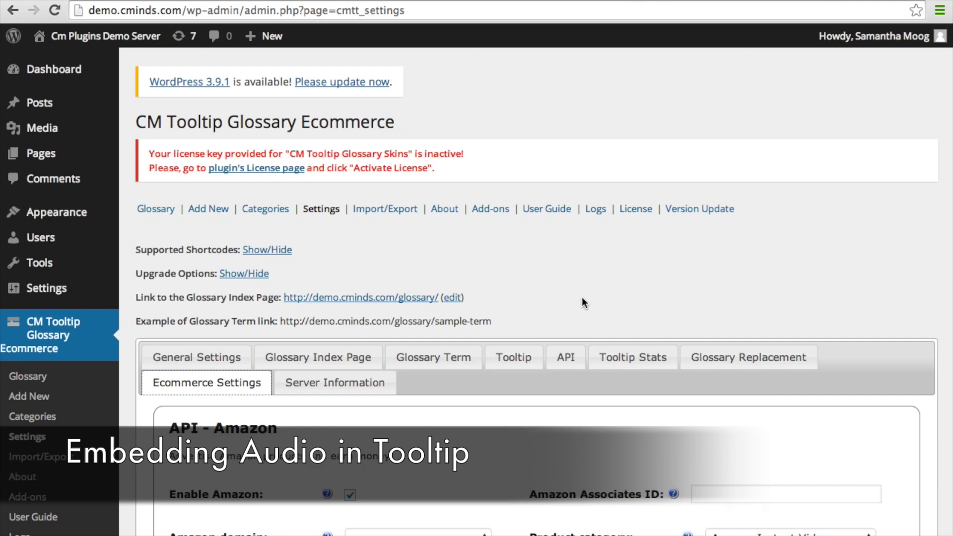
# Scroll the glossary Settings page to review the Audio player settings section
pyautogui.scroll(-10, 583, 303)
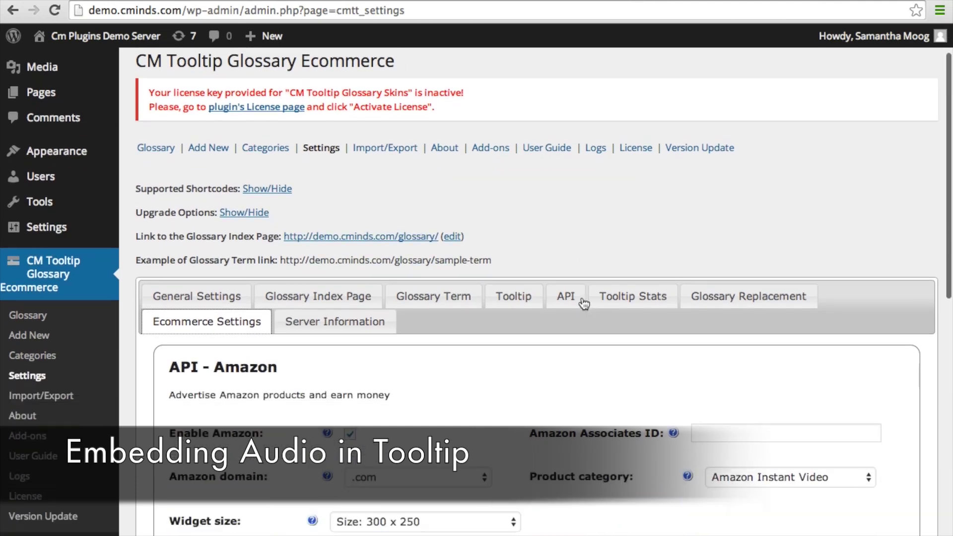
pyautogui.scroll(10, 583, 303)
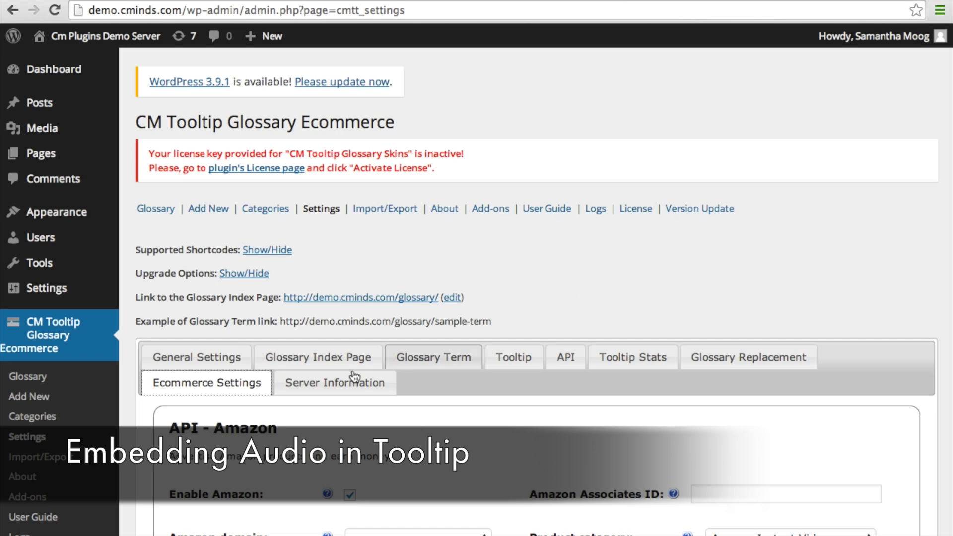
pyautogui.scroll(-13, 446, 432)
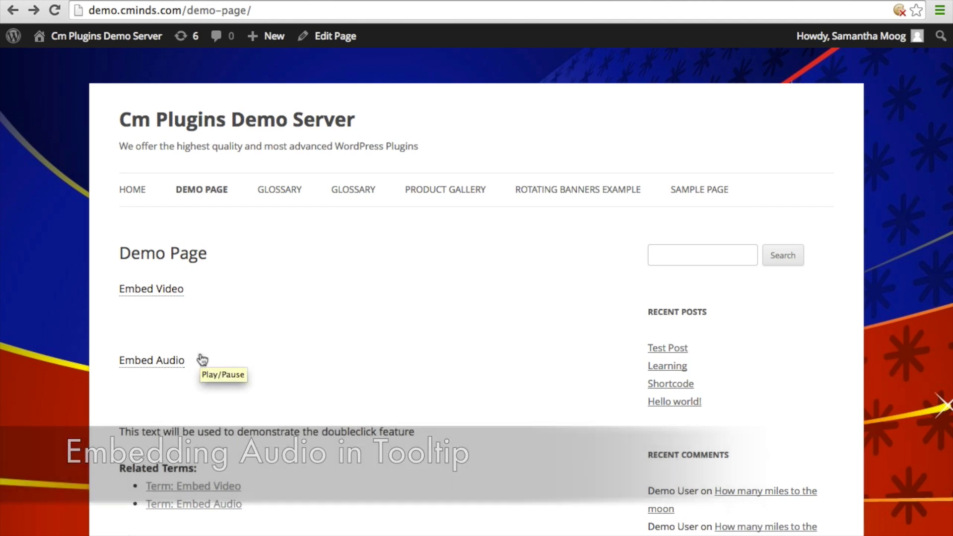
# Double-click the word 'text' on the Demo Page to show its Wikipedia popup
pyautogui.scroll(-2, 174, 346)
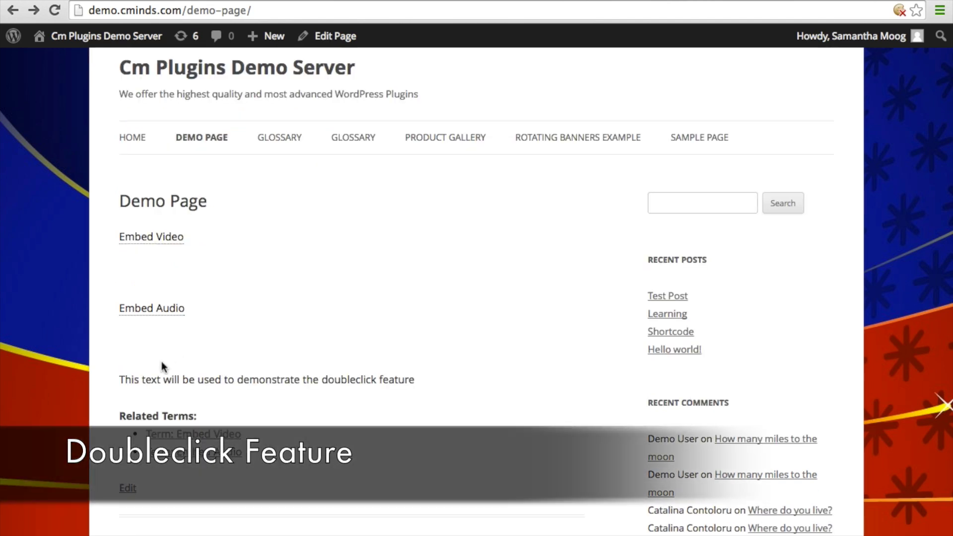
pyautogui.doubleClick(153, 380)
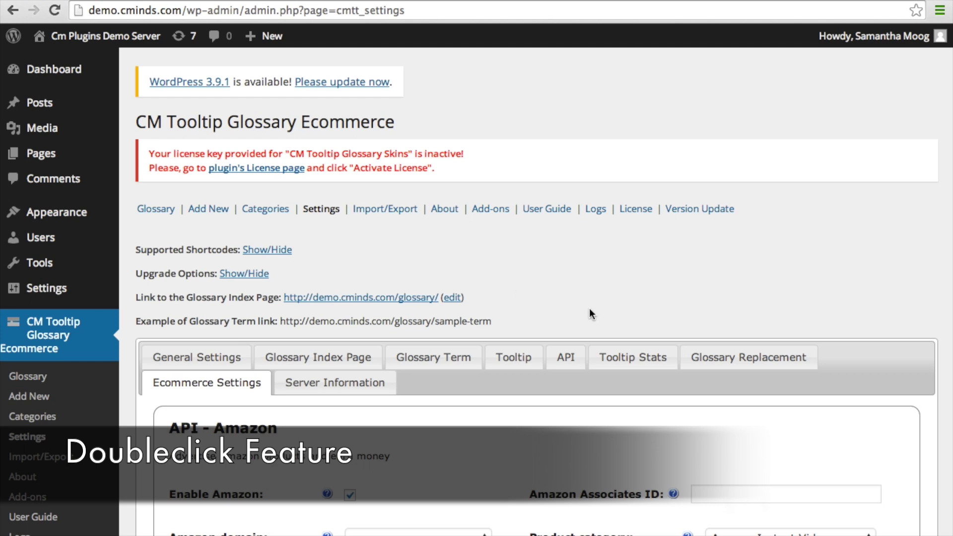
# Change the Doubleclick service dropdown from Wikipedia to Amazon
pyautogui.scroll(-1, 589, 308)
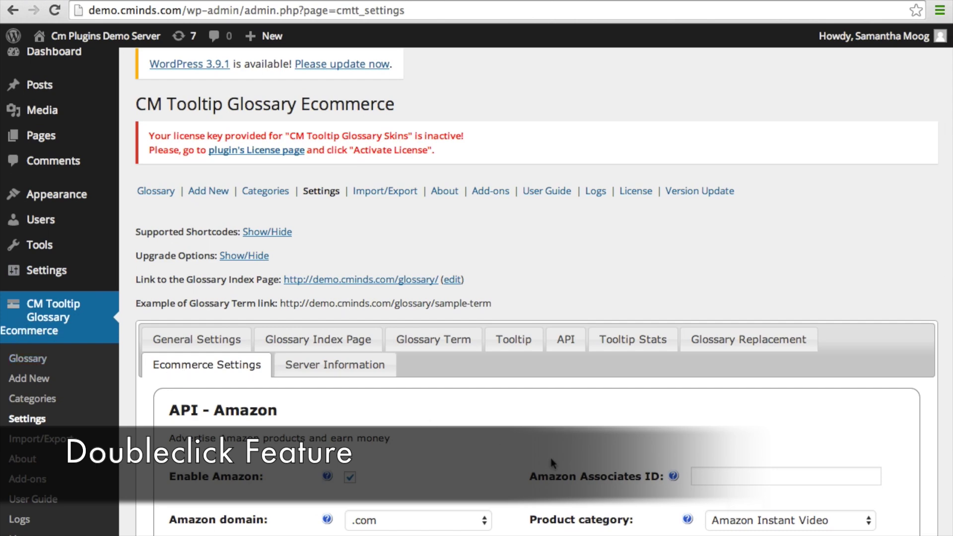
pyautogui.scroll(-12, 550, 458)
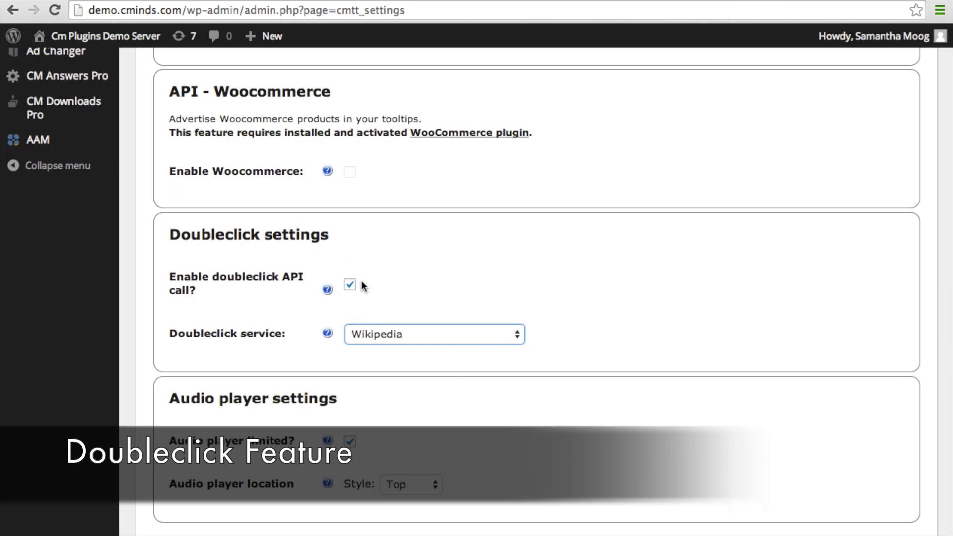
pyautogui.click(415, 334)
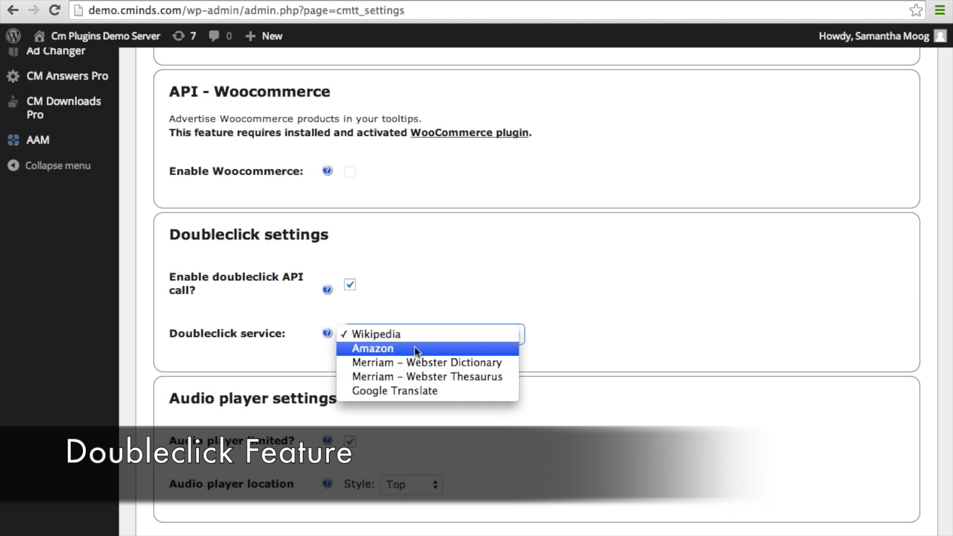
pyautogui.click(415, 348)
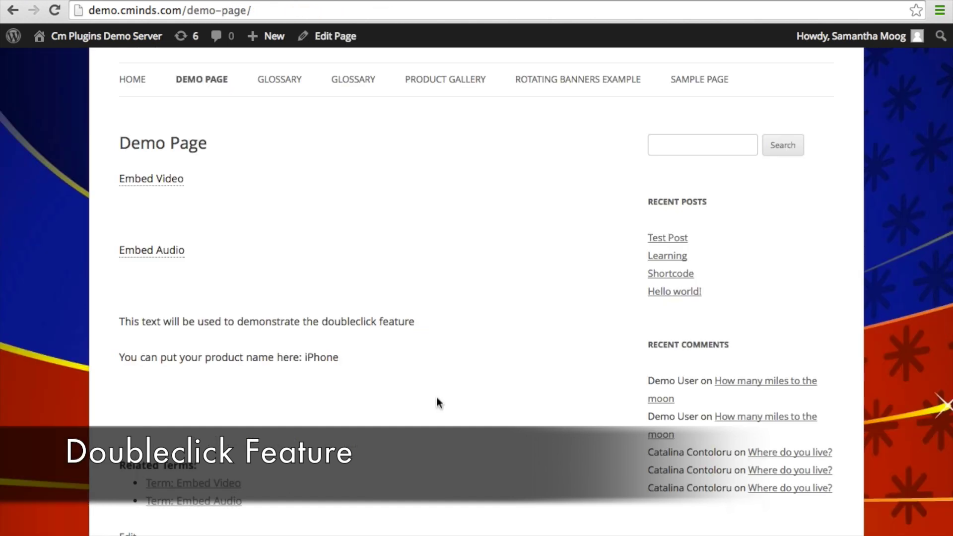
# Double-click 'iPhone' on the Demo Page to bring up the Amazon product tooltip
pyautogui.doubleClick(320, 358)
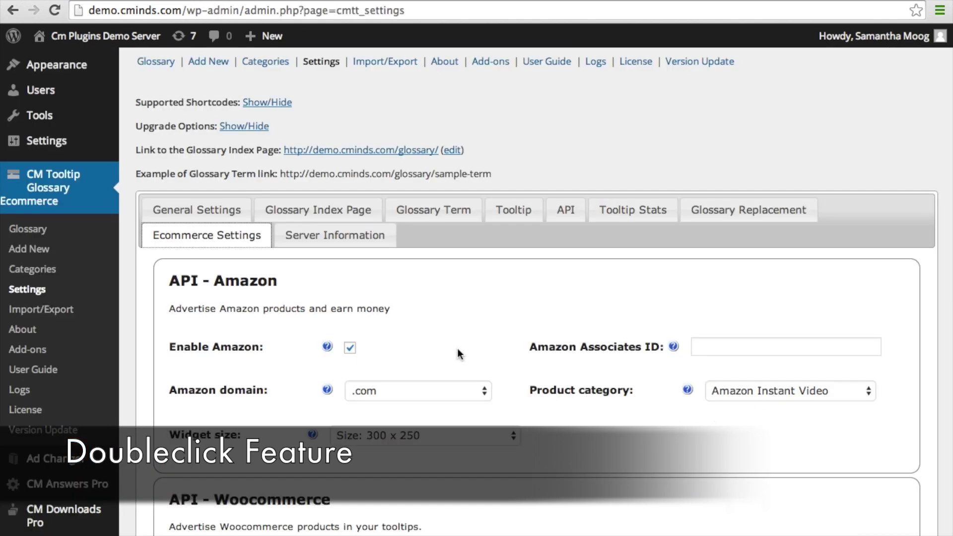
# Review Amazon domain (.com), widget size (300 x 250) and category lists, then pick Merriam-Webster Dictionary
pyautogui.scroll(-1, 458, 349)
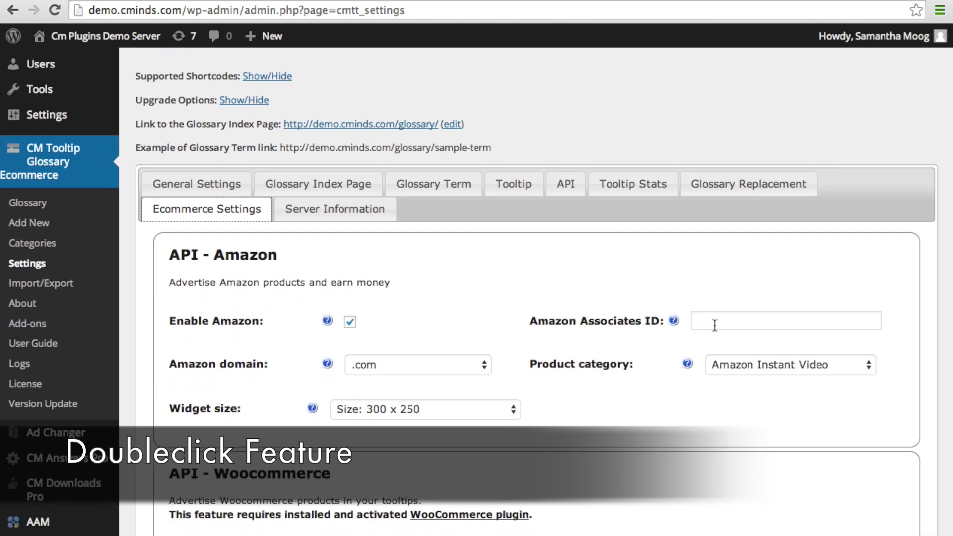
pyautogui.click(437, 365)
pyautogui.click(430, 366)
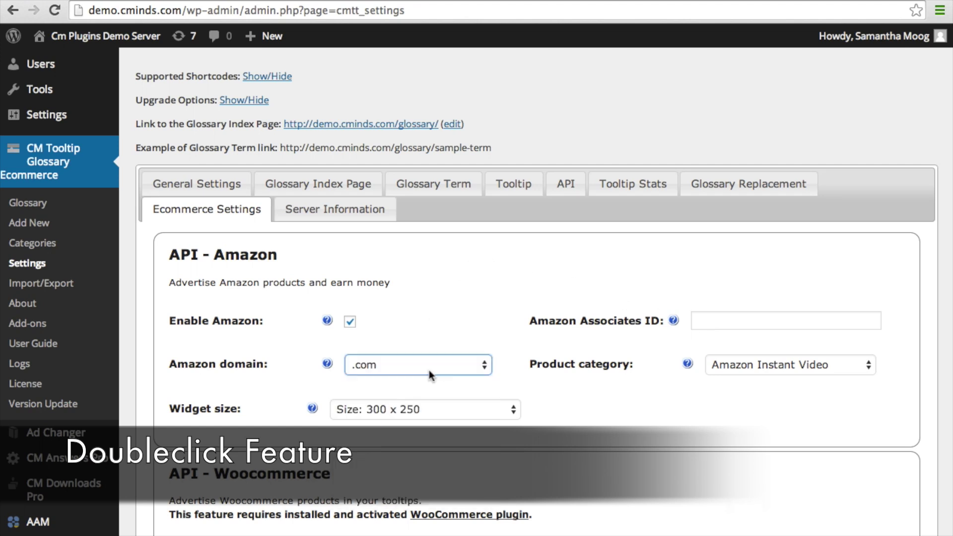
pyautogui.click(455, 412)
pyautogui.click(453, 414)
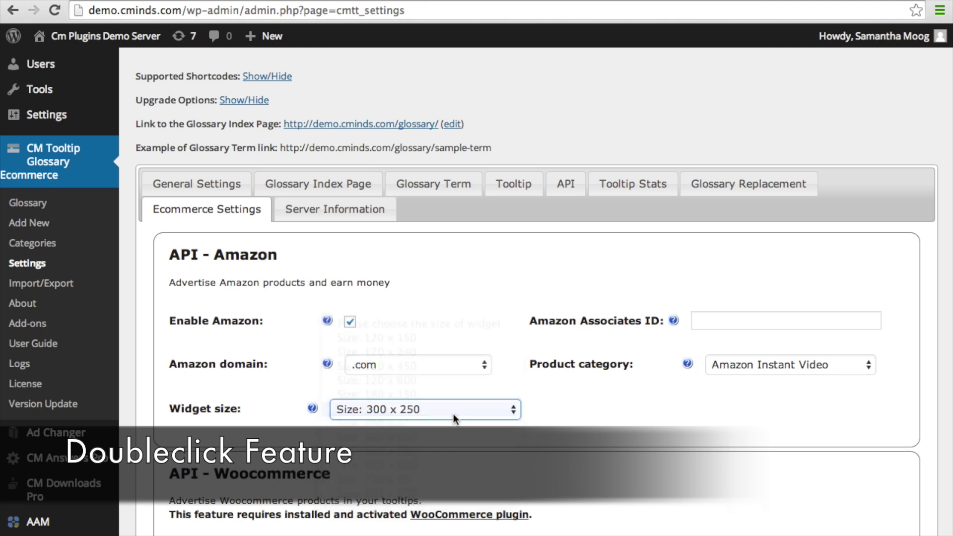
pyautogui.click(758, 364)
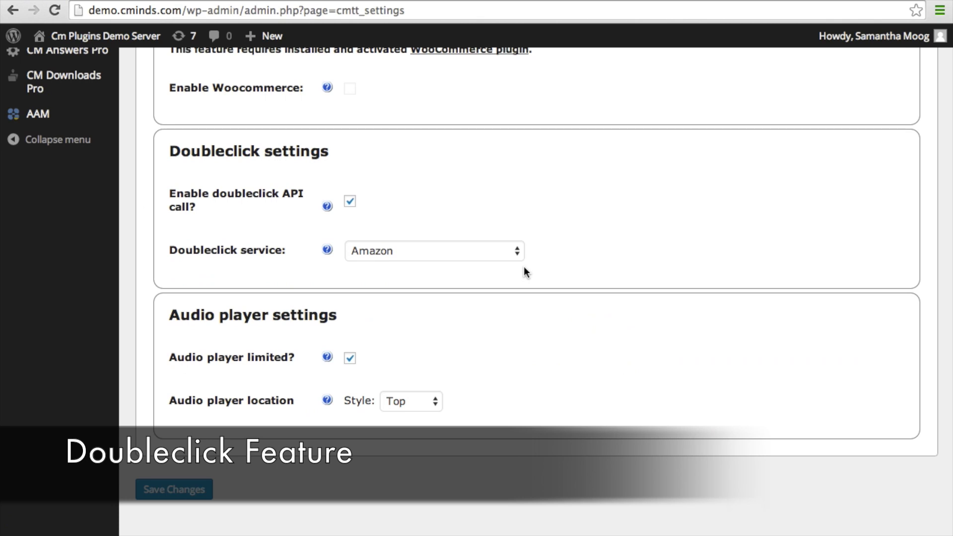
pyautogui.click(510, 255)
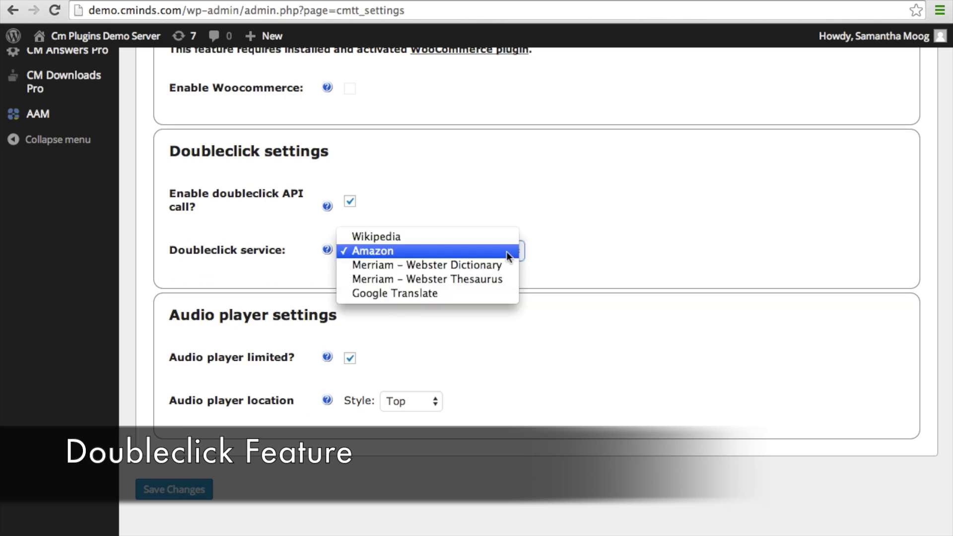
pyautogui.click(506, 264)
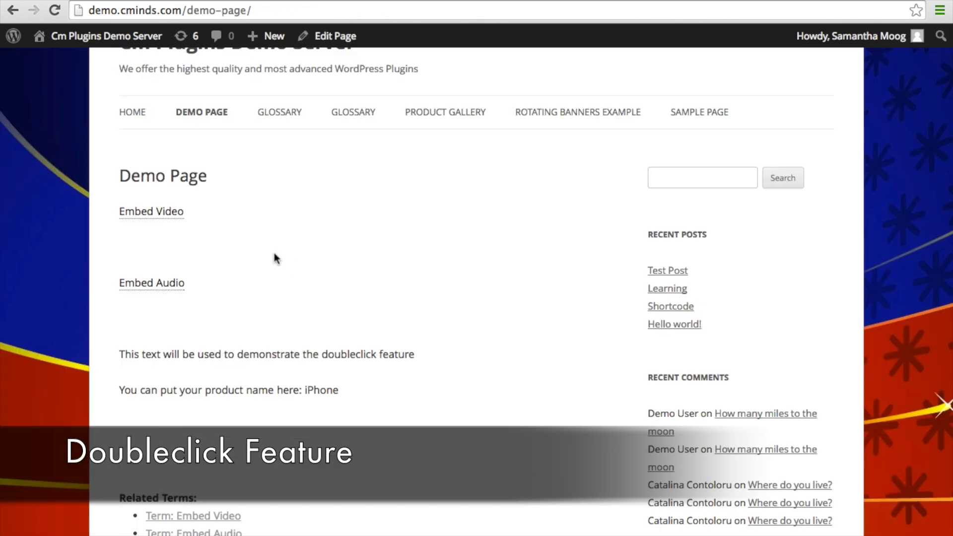
# Double-click 'product' on the Demo Page to show its Merriam-Webster definition tooltip
pyautogui.doubleClick(219, 391)
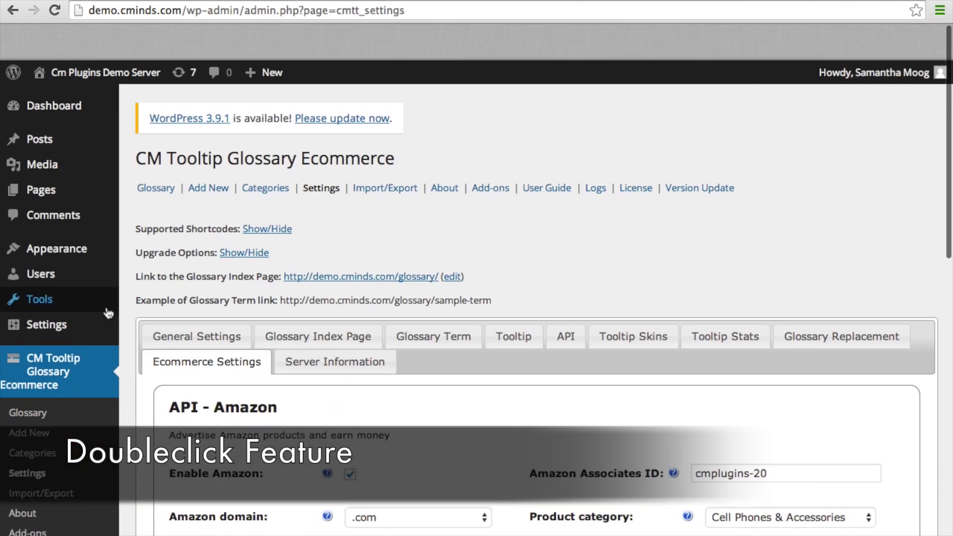
pyautogui.scroll(-1, 584, 215)
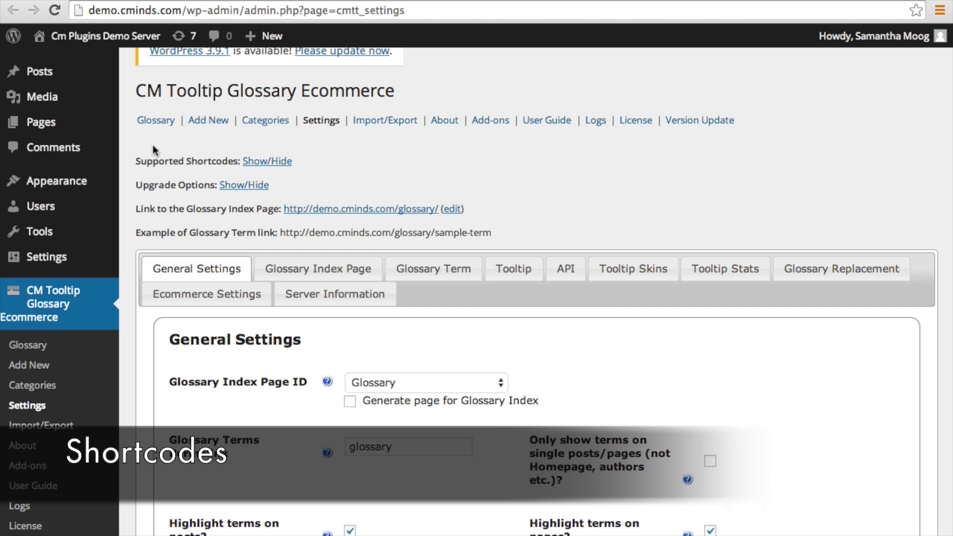
# Expand Supported Shortcodes and select the [glossary_wikipedia term="term name"] line
pyautogui.click(268, 163)
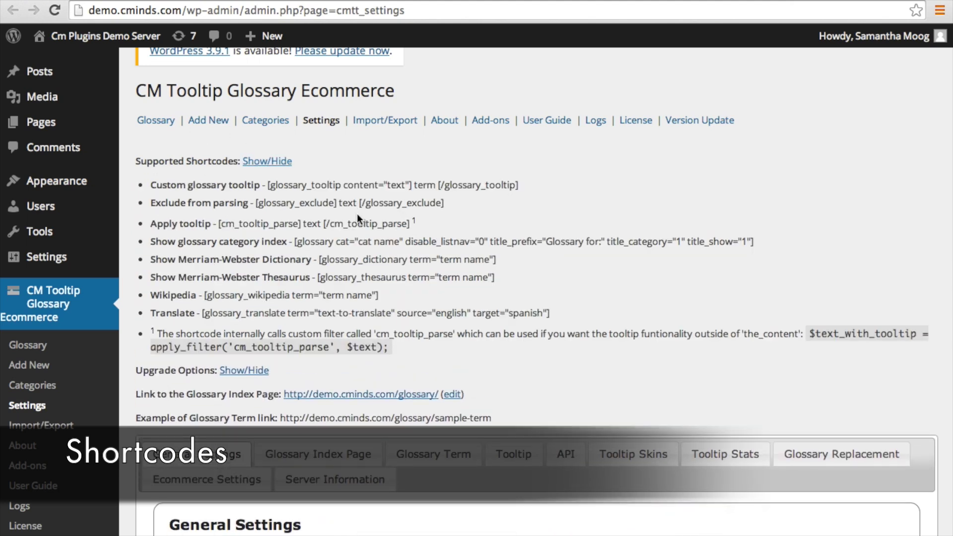
pyautogui.scroll(-1, 317, 275)
pyautogui.scroll(-1, 318, 274)
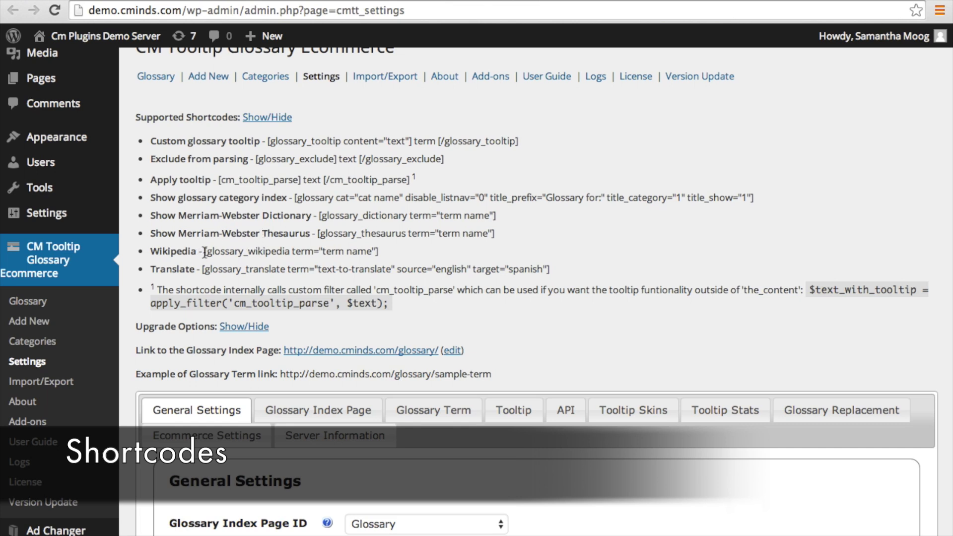
pyautogui.moveTo(205, 252); pyautogui.dragTo(378, 251)
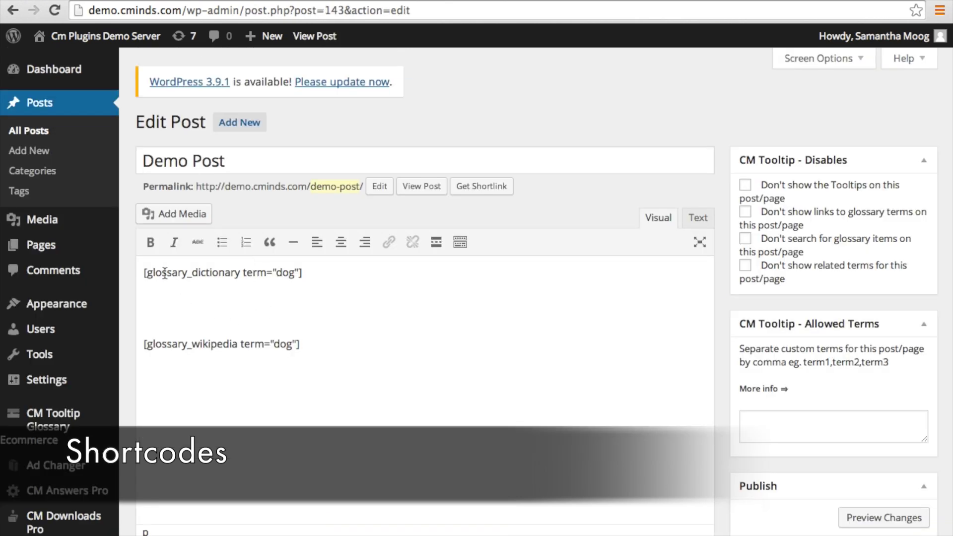
# Highlight the term dog in the Demo Post's dictionary and Wikipedia shortcodes, then view the post
pyautogui.moveTo(304, 272); pyautogui.dragTo(141, 274)
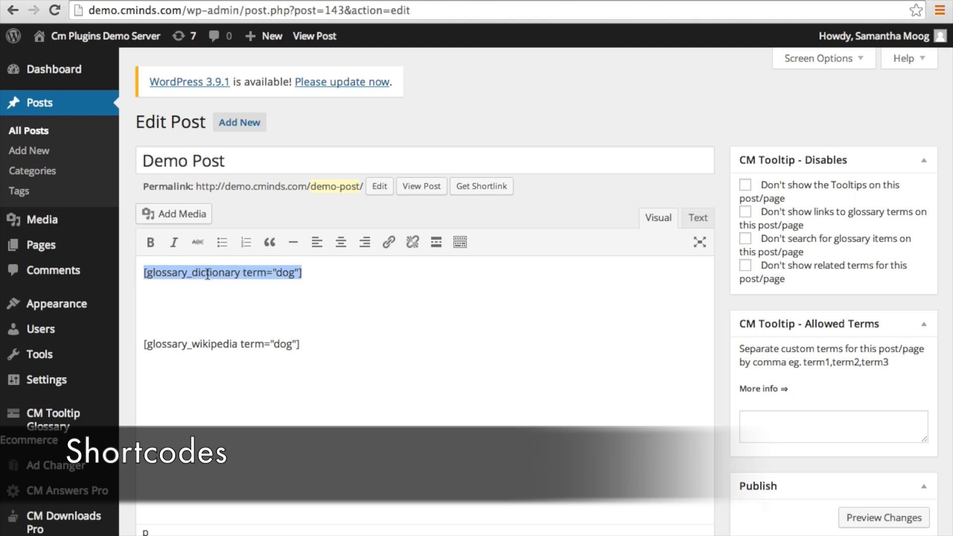
pyautogui.click(281, 273)
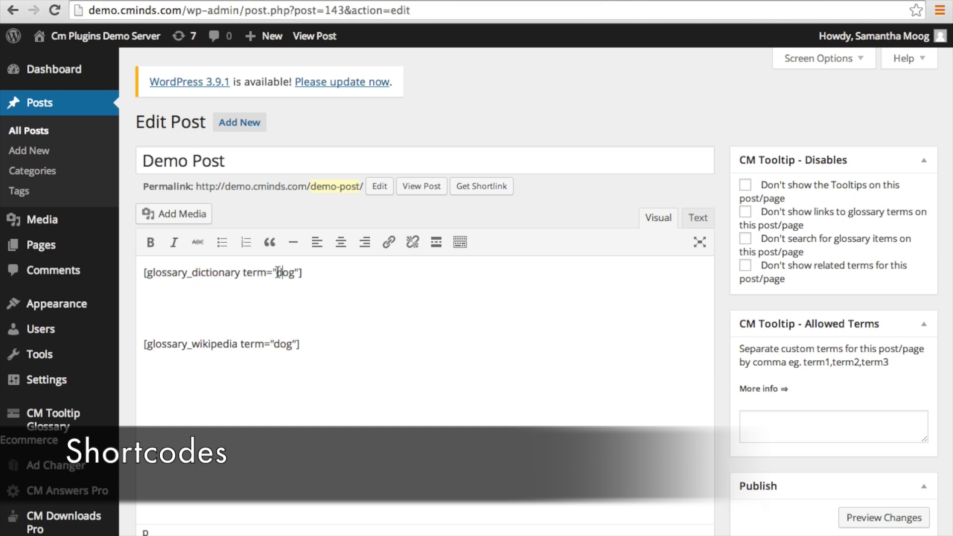
pyautogui.moveTo(278, 272); pyautogui.dragTo(294, 278)
pyautogui.click(318, 279)
pyautogui.moveTo(274, 344); pyautogui.dragTo(295, 347)
pyautogui.click(428, 187)
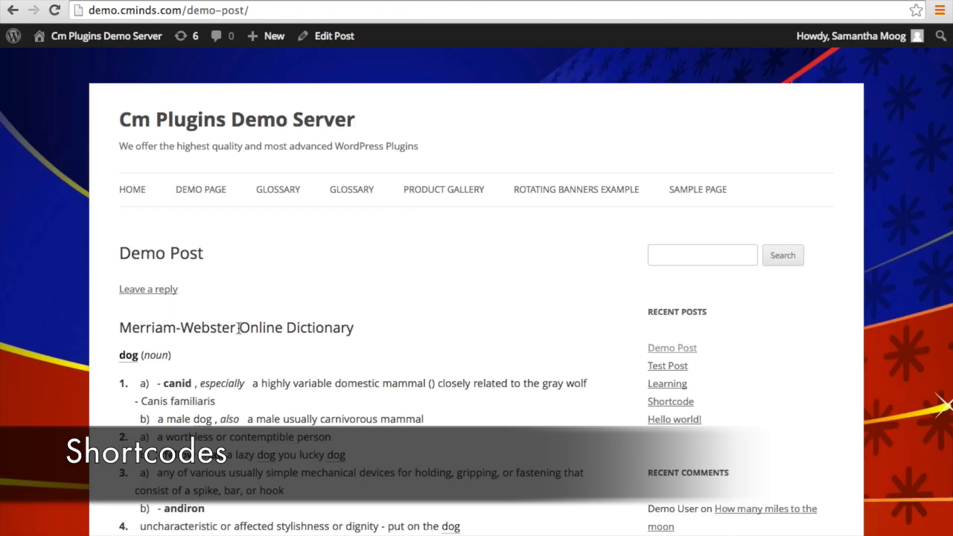
# Scroll through the Merriam-Webster Online Dictionary entry for dog on the live Demo Post
pyautogui.scroll(-2, 287, 414)
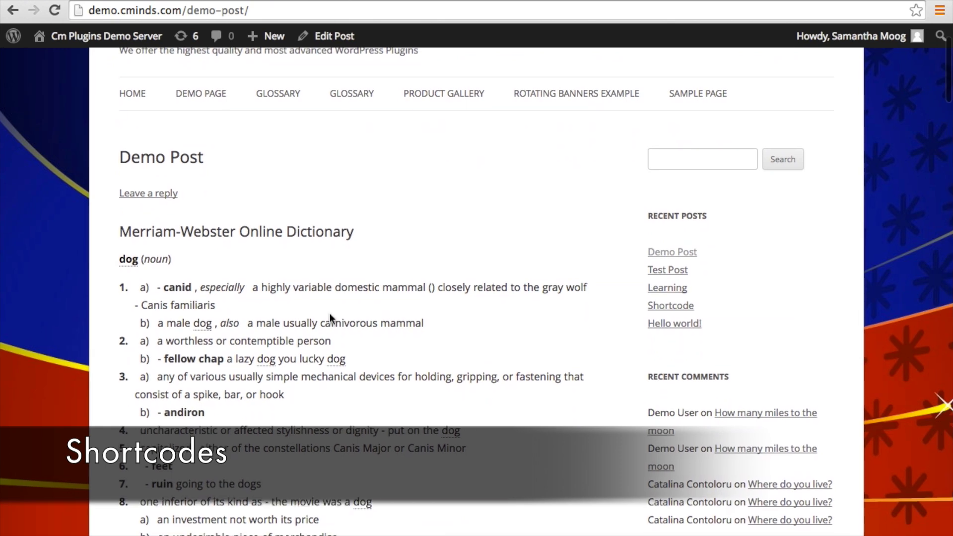
pyautogui.scroll(-4, 356, 400)
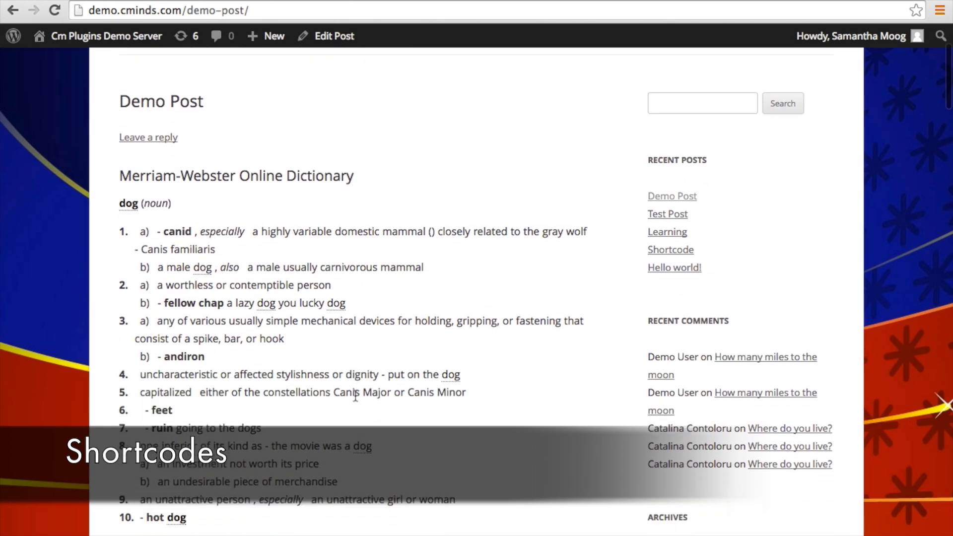
pyautogui.scroll(-2, 356, 400)
pyautogui.scroll(-5, 356, 401)
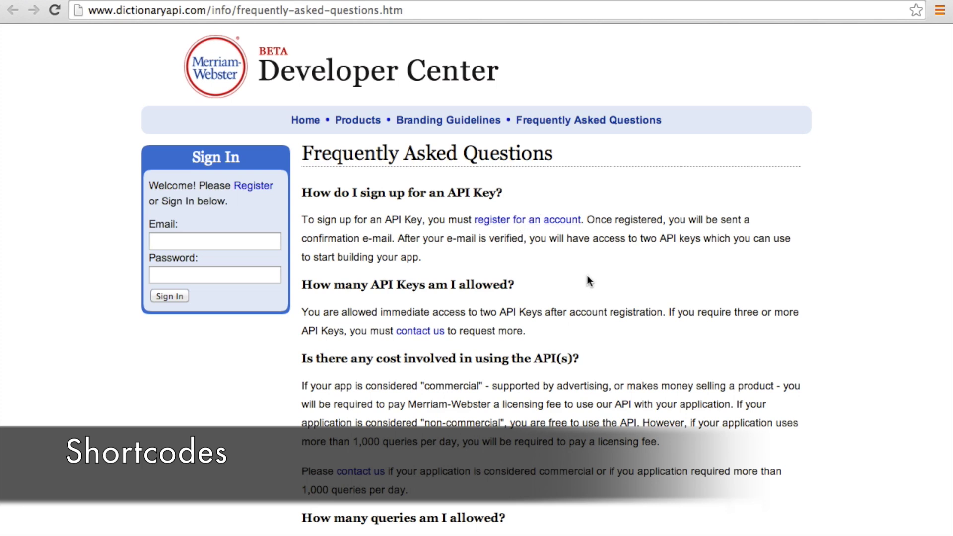
# Scroll the dictionaryapi.com FAQ and highlight the 1,000 queries per day limit
pyautogui.scroll(-3, 587, 276)
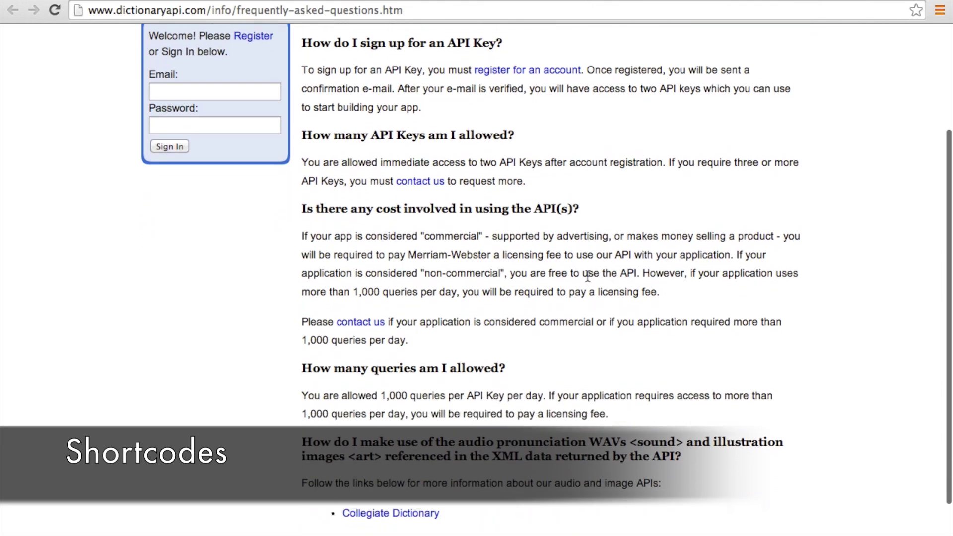
pyautogui.scroll(-2, 588, 275)
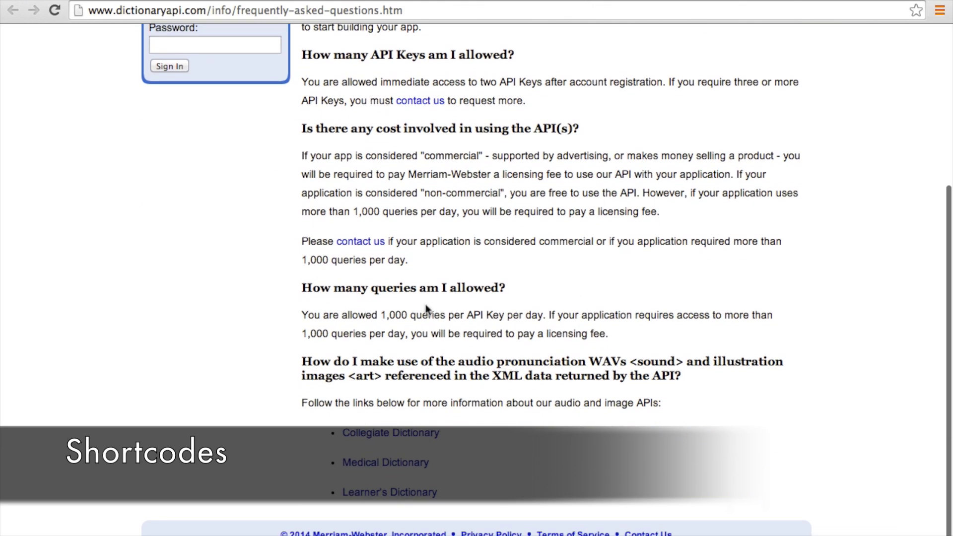
pyautogui.moveTo(382, 315); pyautogui.dragTo(546, 320)
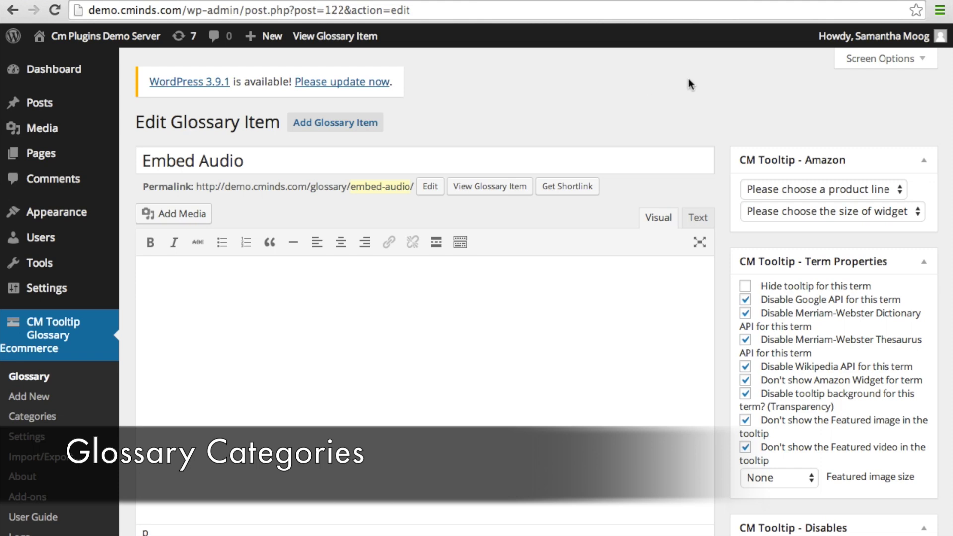
# Scroll to Embed Audio's Categories box showing Category 1, then open the glossary items list
pyautogui.scroll(-4, 715, 149)
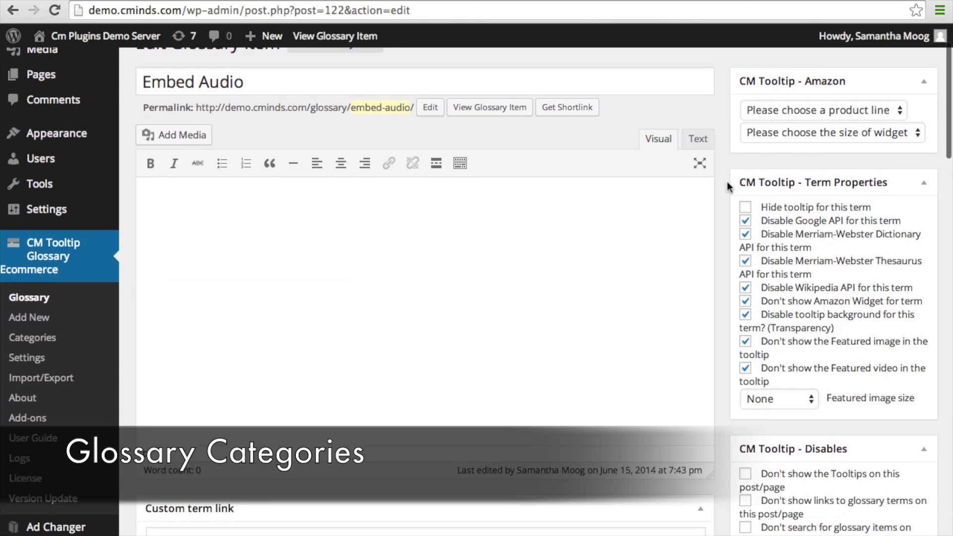
pyautogui.scroll(-20, 722, 206)
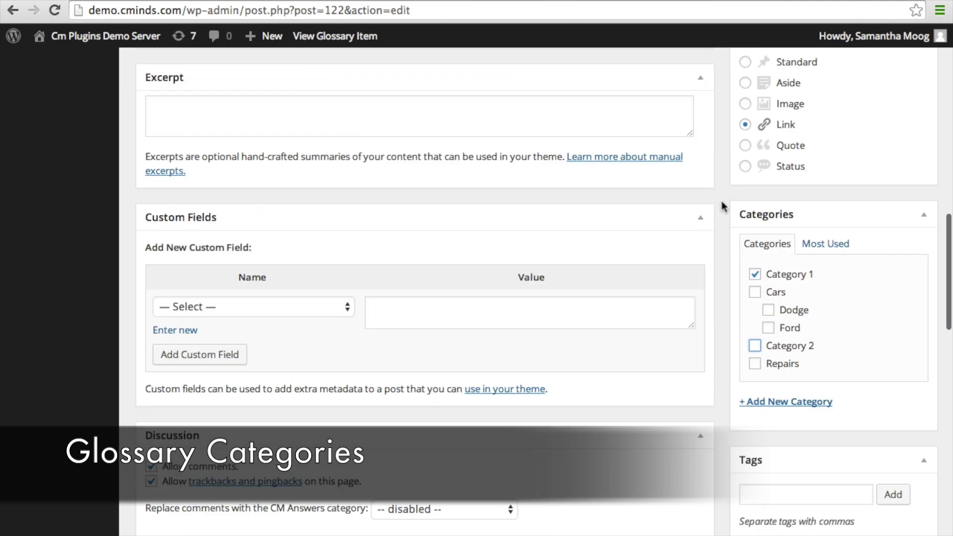
pyautogui.scroll(-3, 722, 206)
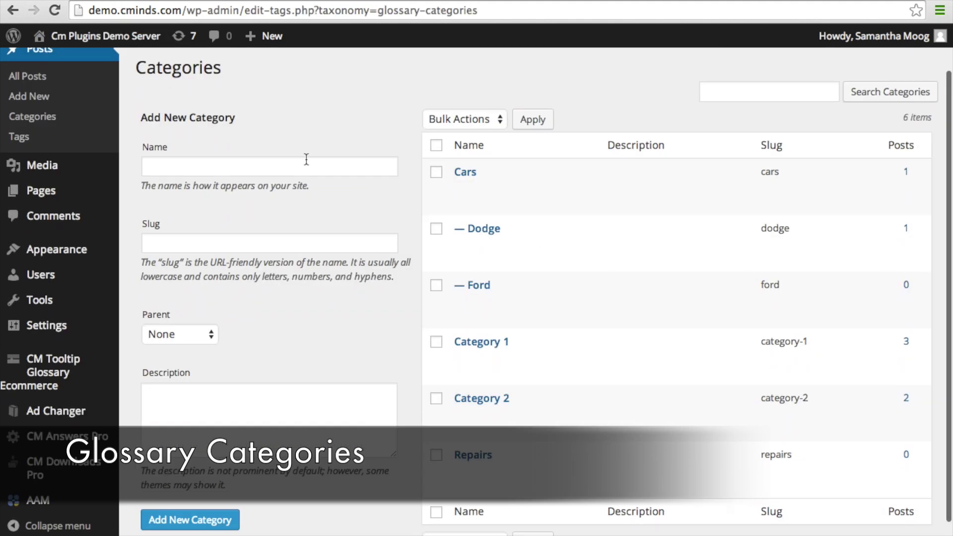
pyautogui.click(46, 375)
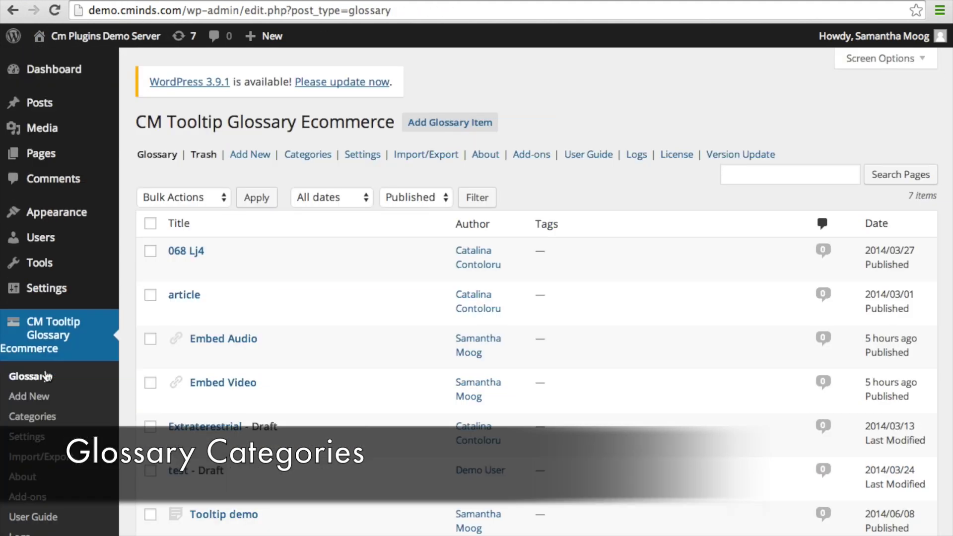
# Open the glossary Categories page and scroll through its 6 categories
pyautogui.click(32, 417)
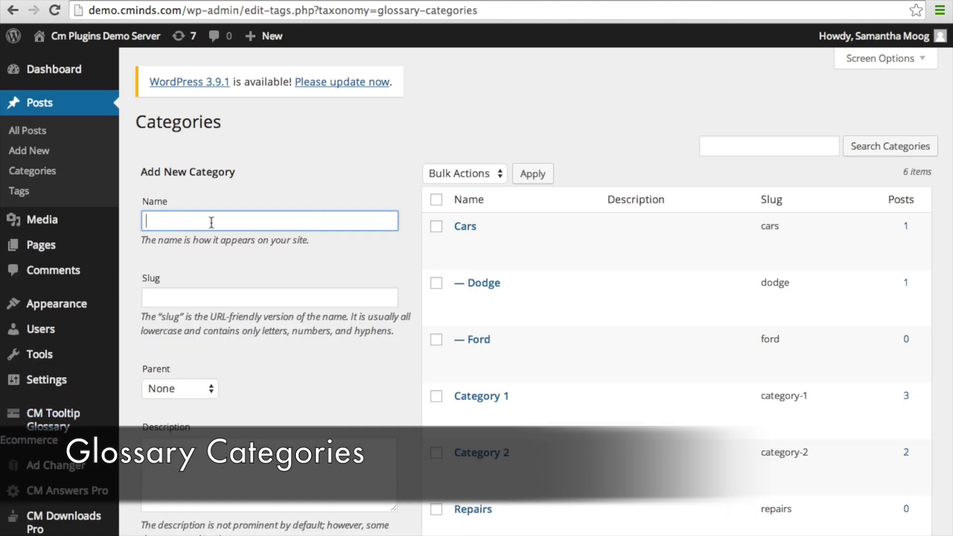
pyautogui.scroll(-3, 324, 378)
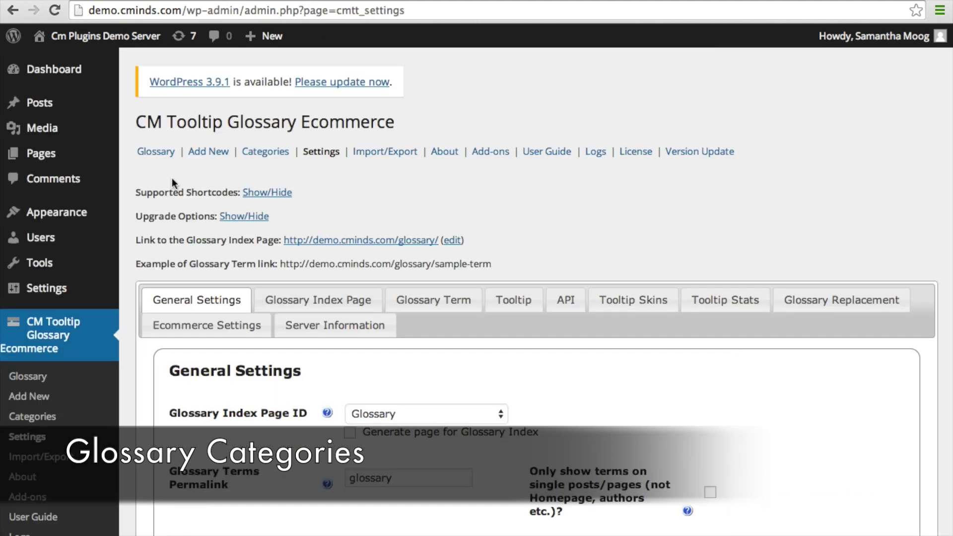
# Expand Supported Shortcodes and highlight the [glossary cat="cat name" ...] category index shortcode
pyautogui.click(284, 195)
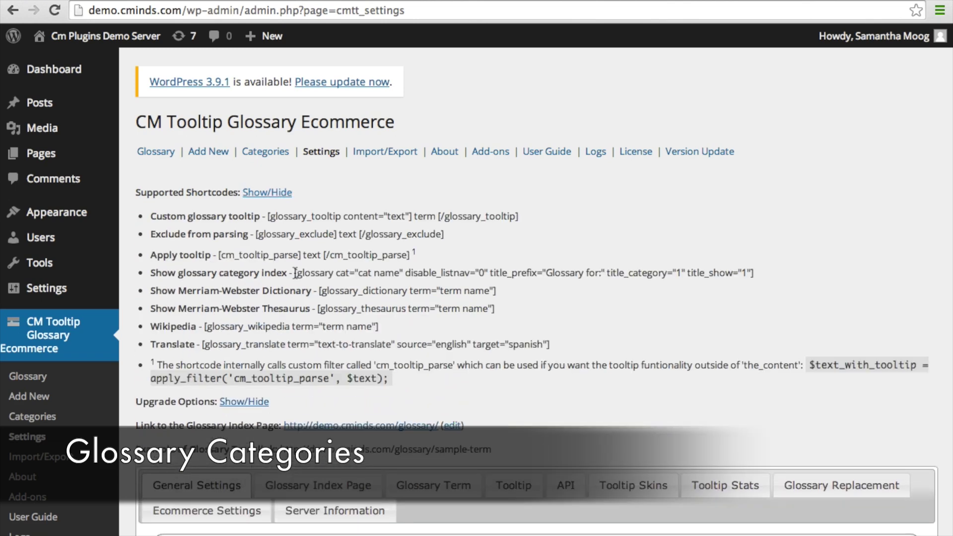
pyautogui.moveTo(295, 273); pyautogui.dragTo(759, 274)
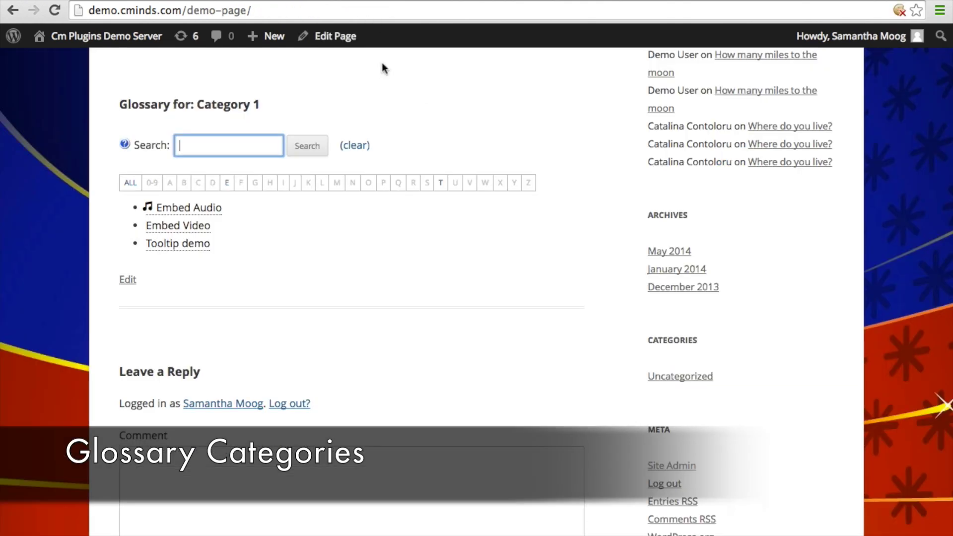
# Highlight the Demo Page's glossary shortcode and its Category 1 values for cat, title_category and title_show
pyautogui.moveTo(344, 49)
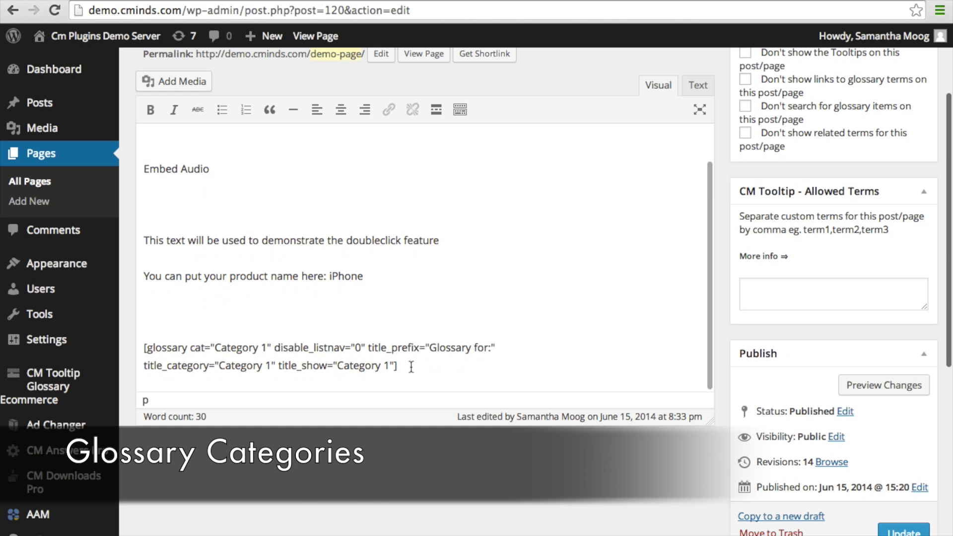
pyautogui.moveTo(397, 365); pyautogui.dragTo(182, 332)
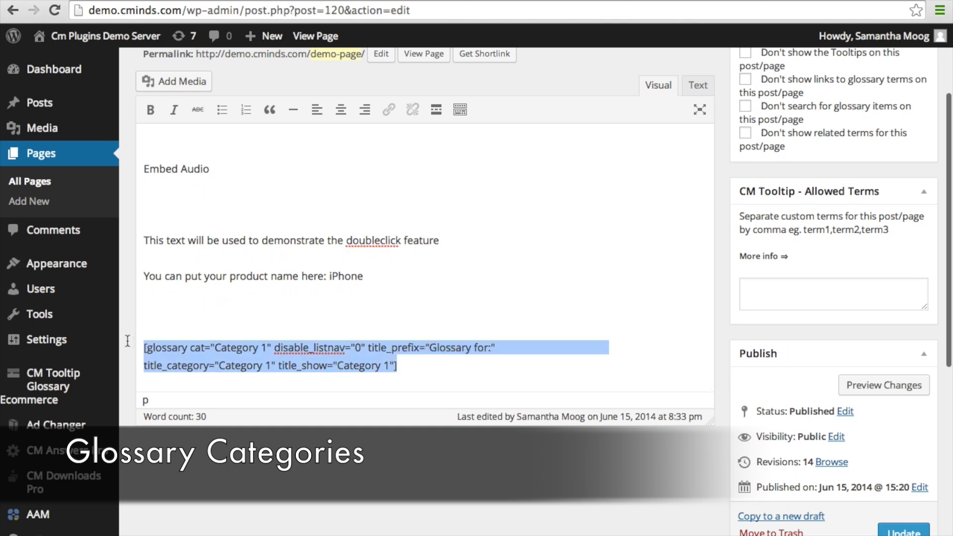
pyautogui.click(214, 351)
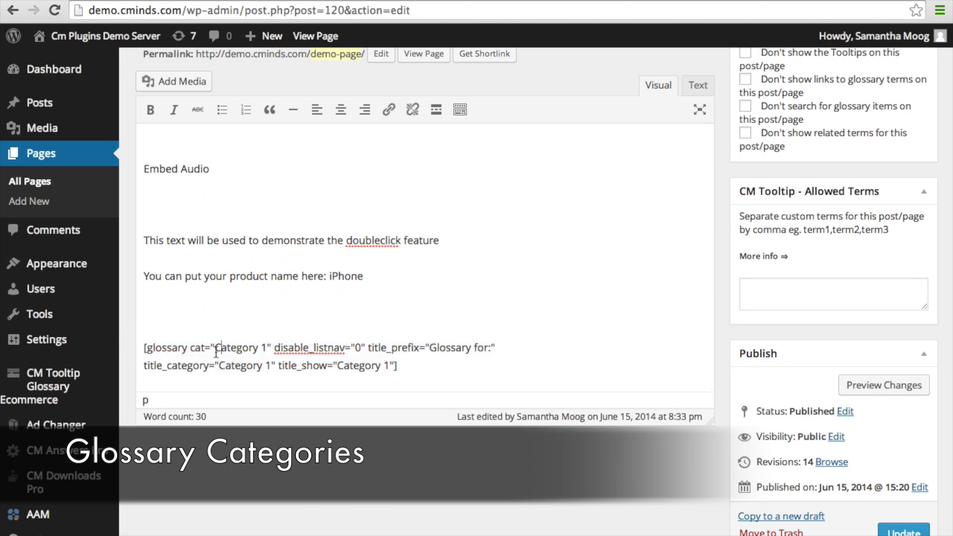
pyautogui.moveTo(216, 350); pyautogui.dragTo(270, 350)
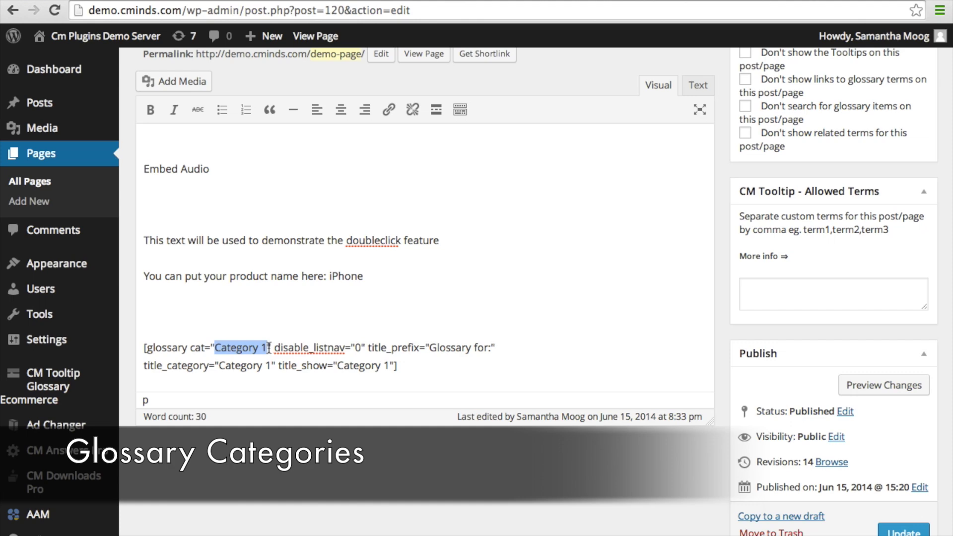
pyautogui.moveTo(219, 365); pyautogui.dragTo(270, 366)
pyautogui.moveTo(337, 366); pyautogui.dragTo(393, 370)
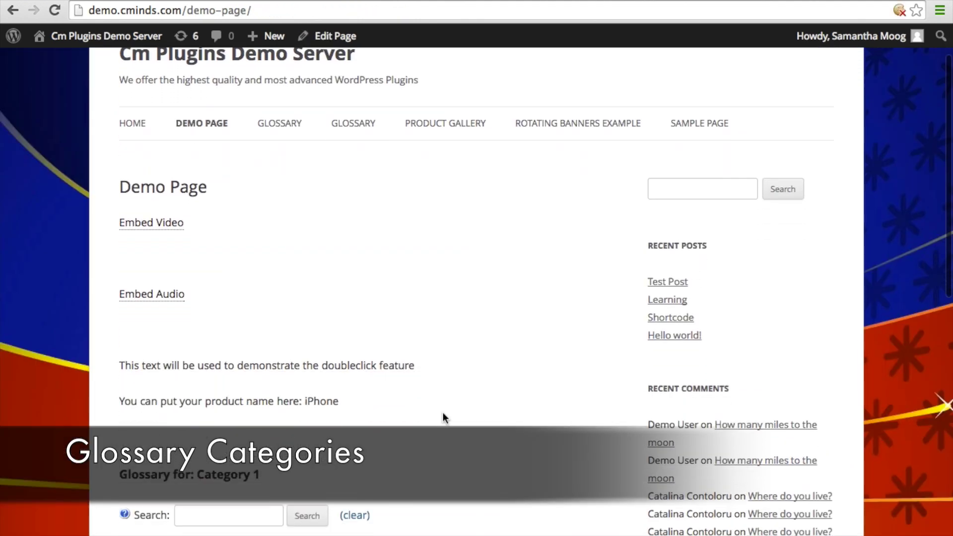
# Scroll to the Category 1 glossary index on the live page and focus its Search box
pyautogui.scroll(-3, 445, 419)
pyautogui.scroll(-2, 445, 420)
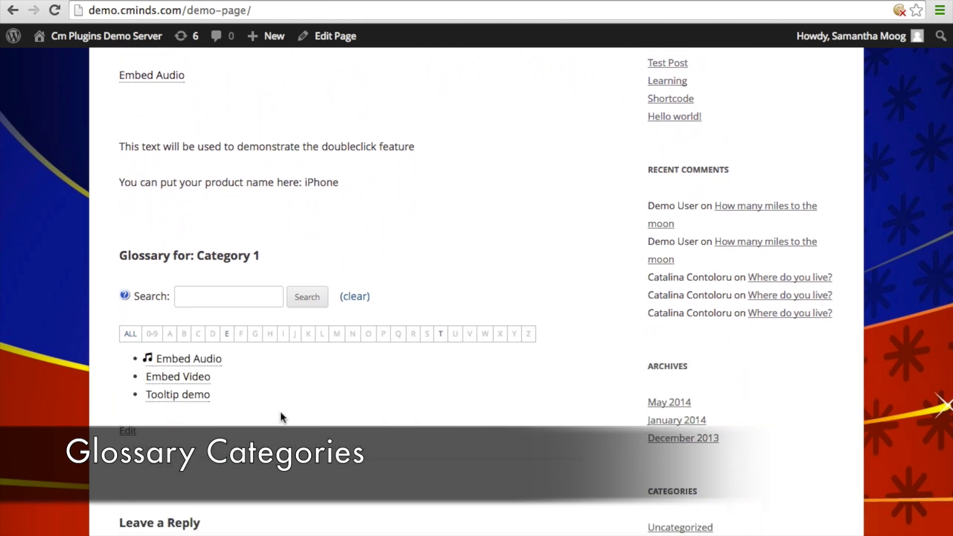
pyautogui.click(209, 299)
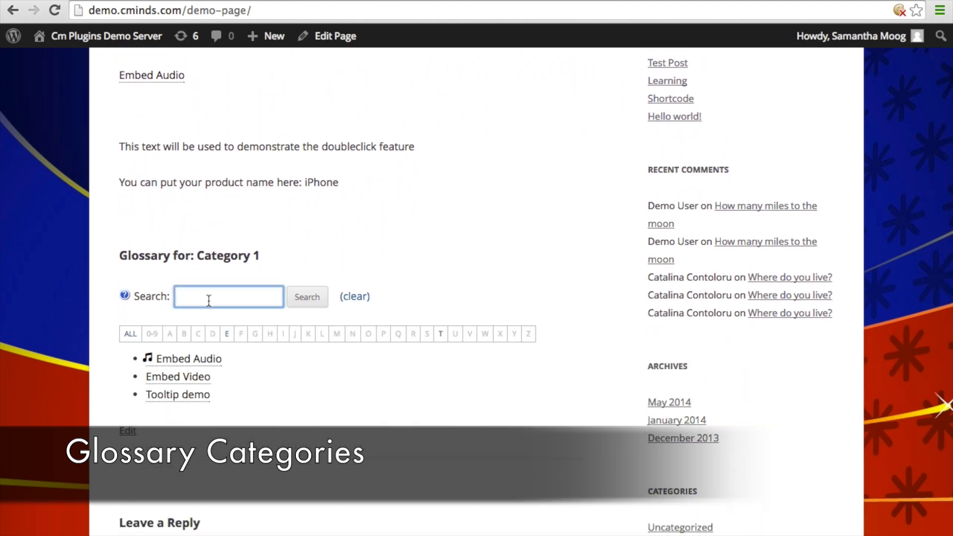